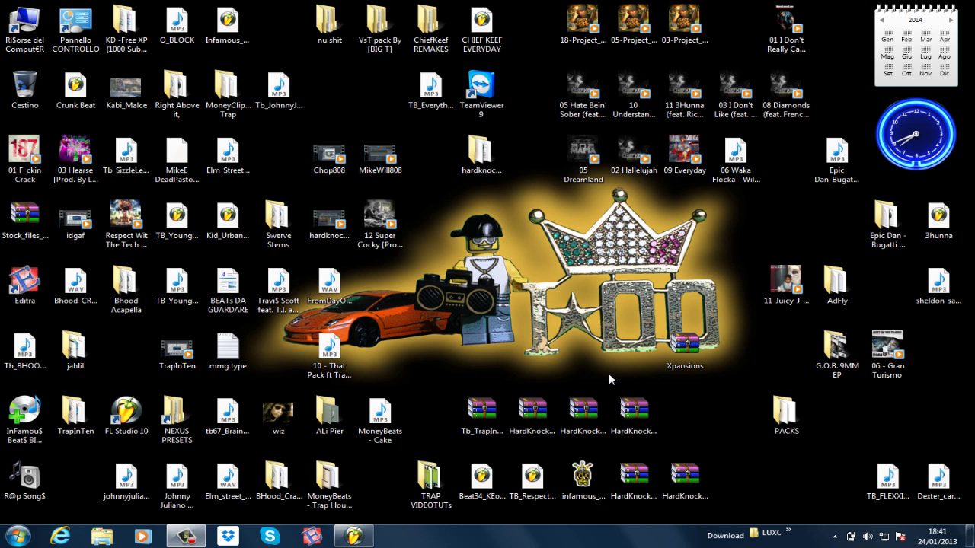
- Restore the Tb_DjMustardType_patterns FL Studio project window from the taskbar
left_click(189, 536)
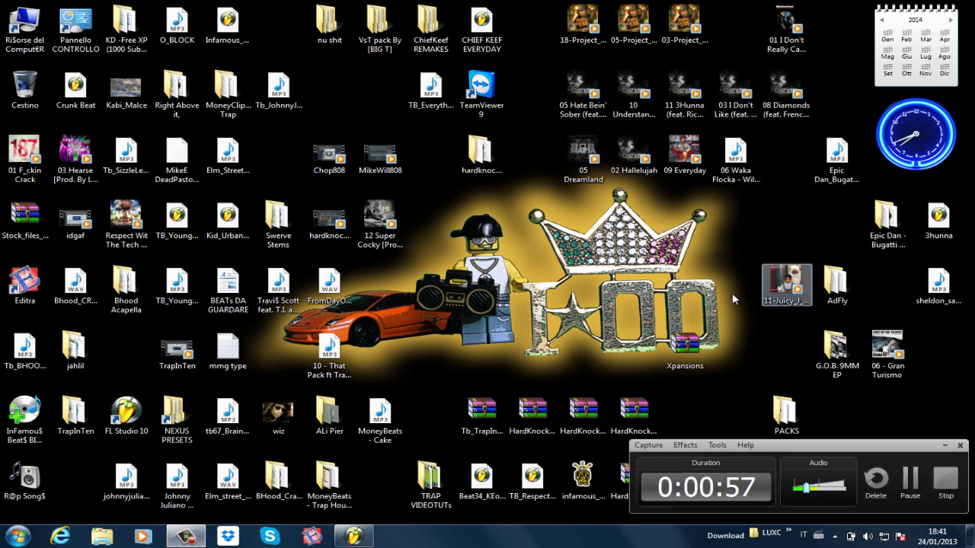
left_click(945, 448)
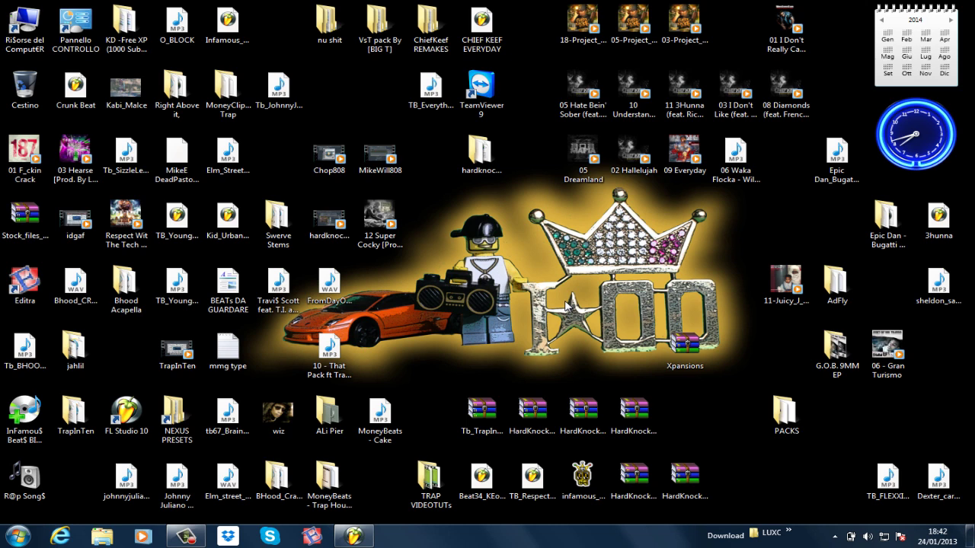
left_click(363, 537)
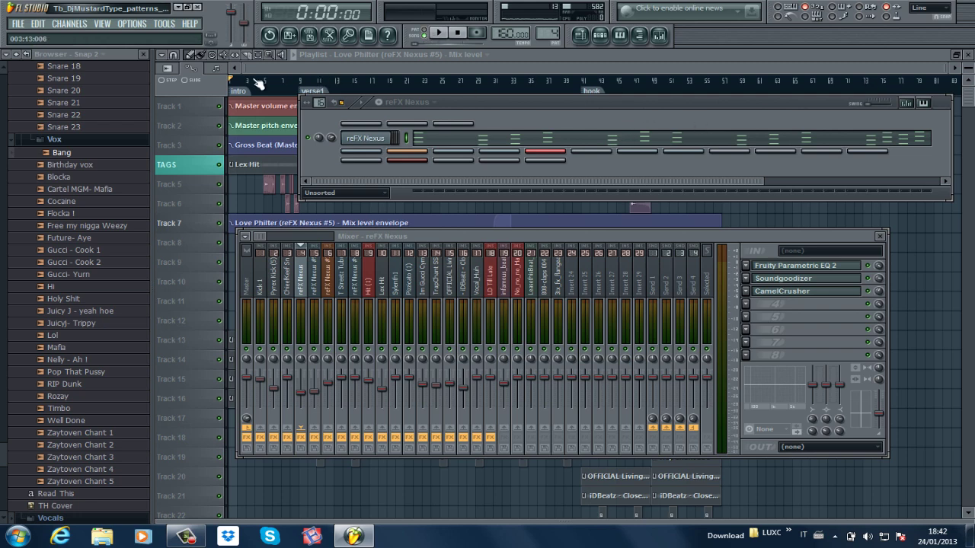
- Close the mixer and channel windows, then zoom the playlist to fit the intro, verse1 and hook sections
key("F12")
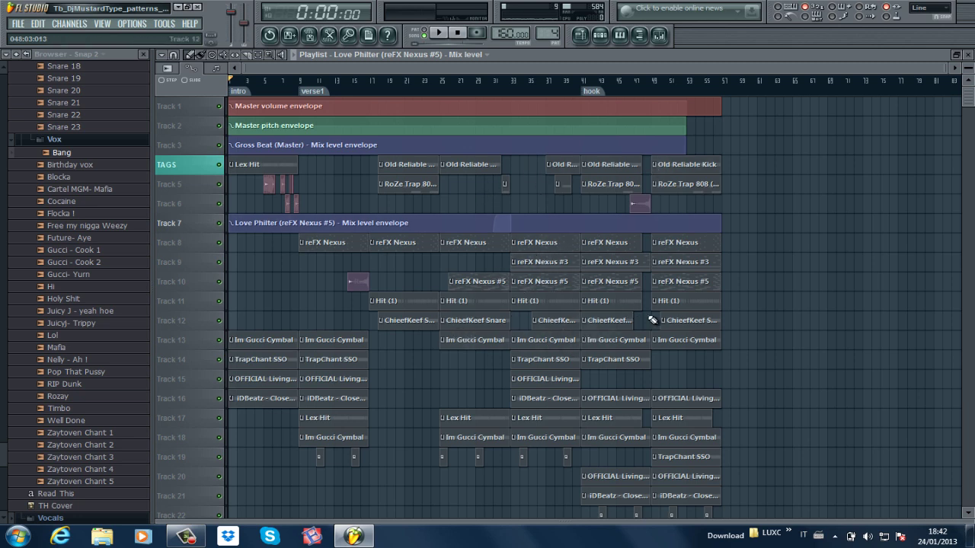
left_click_drag(969, 93, 970, 76)
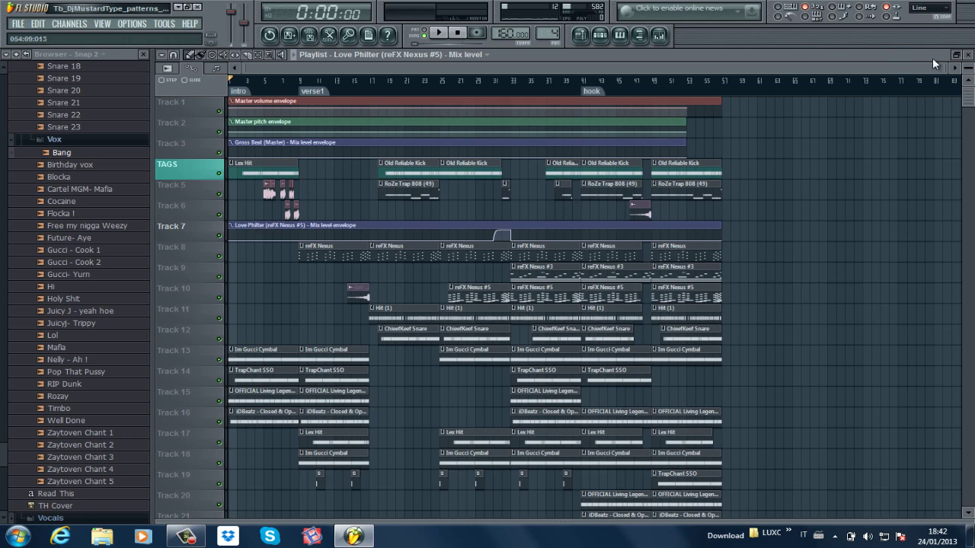
left_click_drag(947, 67, 798, 61)
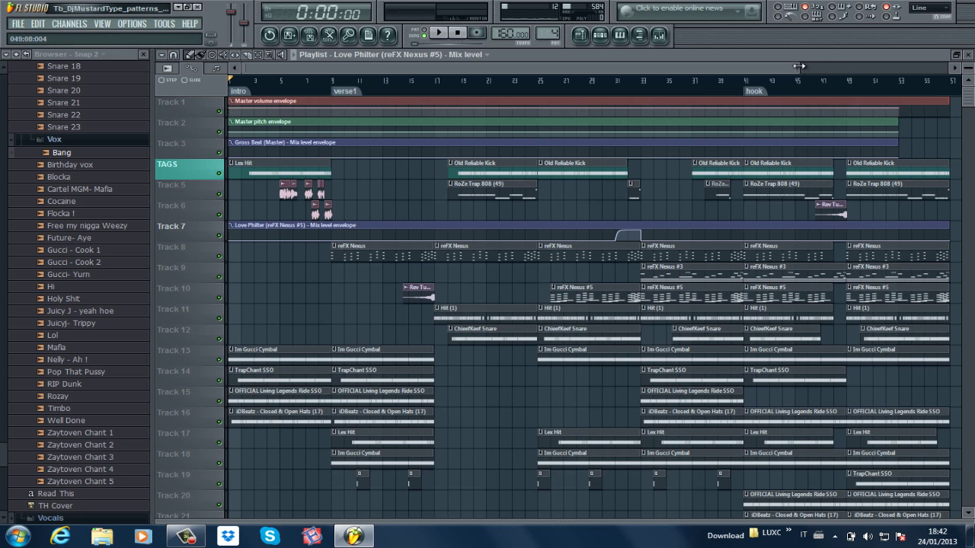
left_click_drag(799, 66, 906, 71)
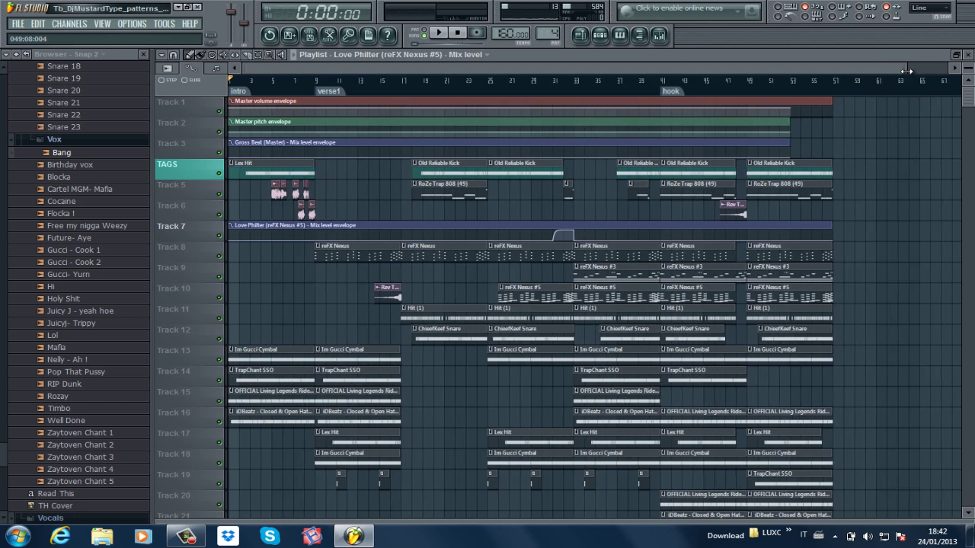
- Open the reFX Nexus notes in the piano roll, play the arpeggiated pattern, then close it
left_click(600, 35)
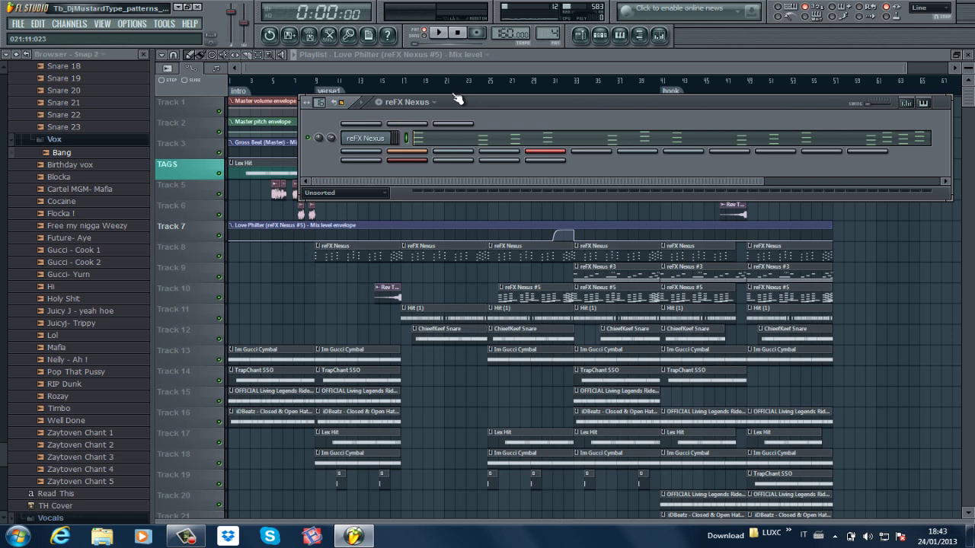
left_click(443, 142)
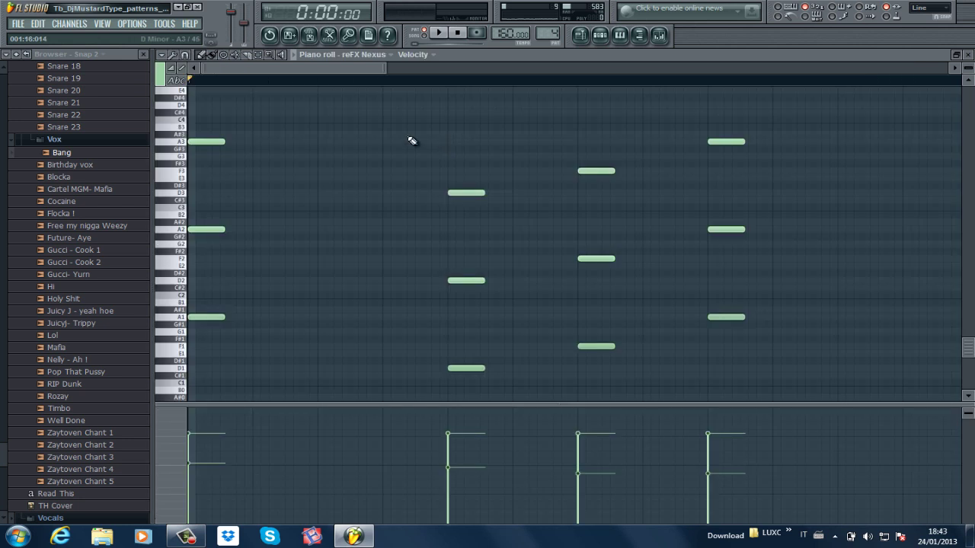
left_click_drag(382, 65, 398, 65)
key("space")
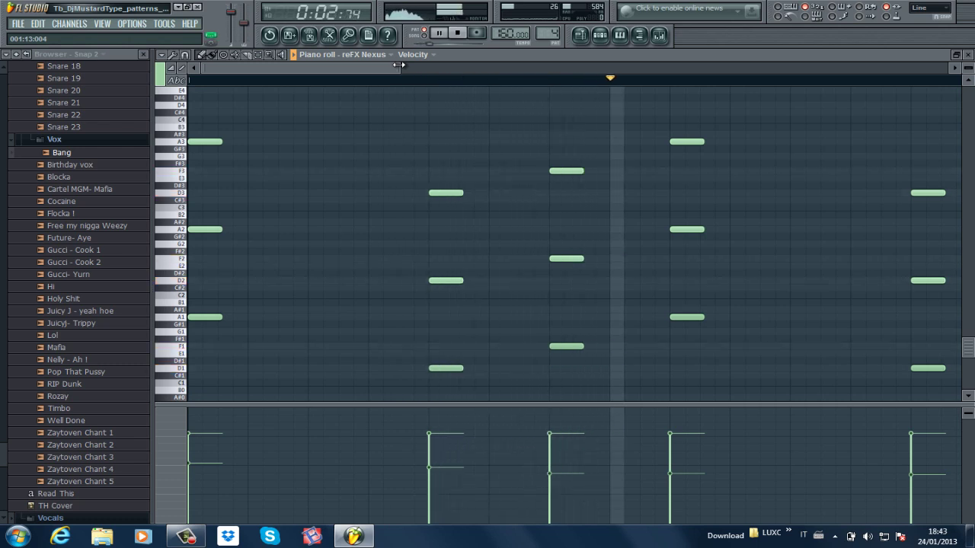
left_click_drag(398, 65, 835, 81)
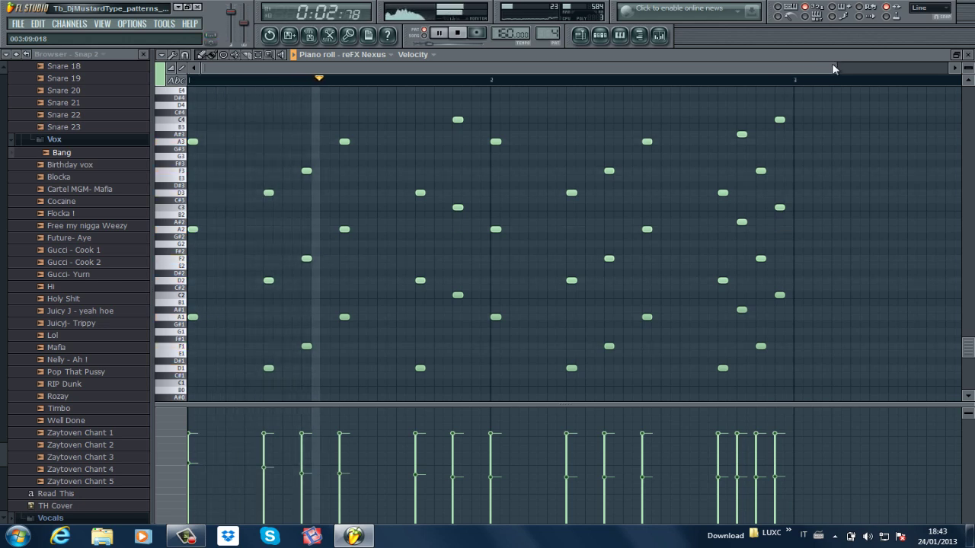
key("space")
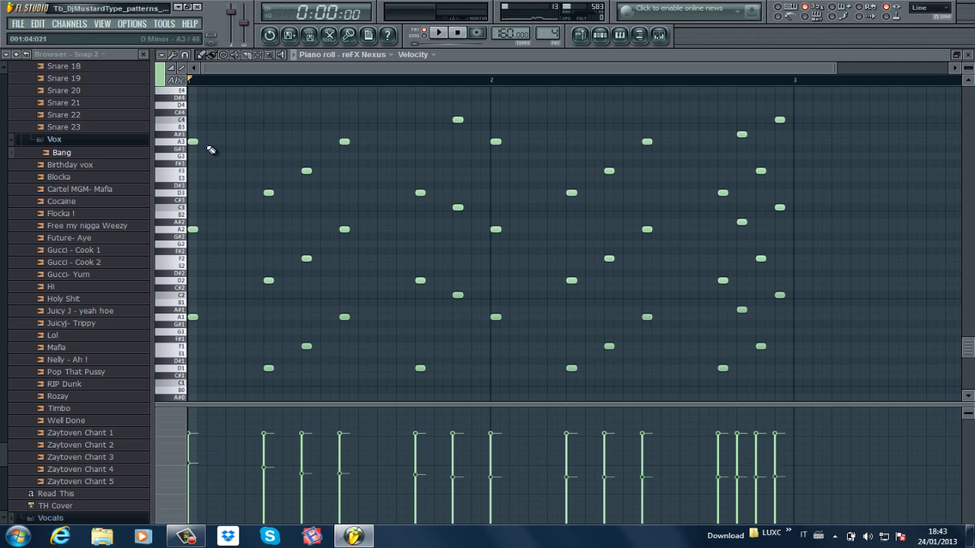
left_click(967, 54)
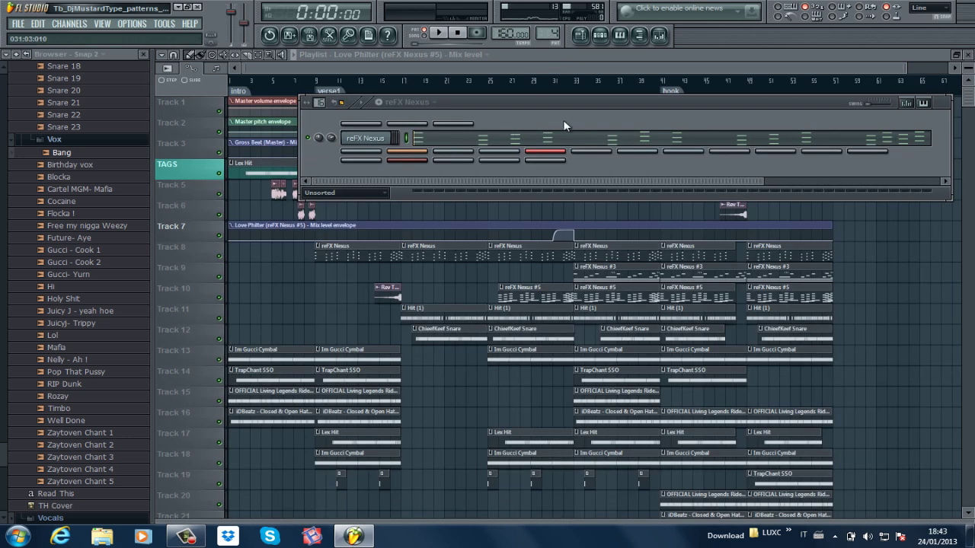
- Check the Nexus plugin preset, then open the mixer on the reFX Nexus insert and play the beat
left_click(385, 140)
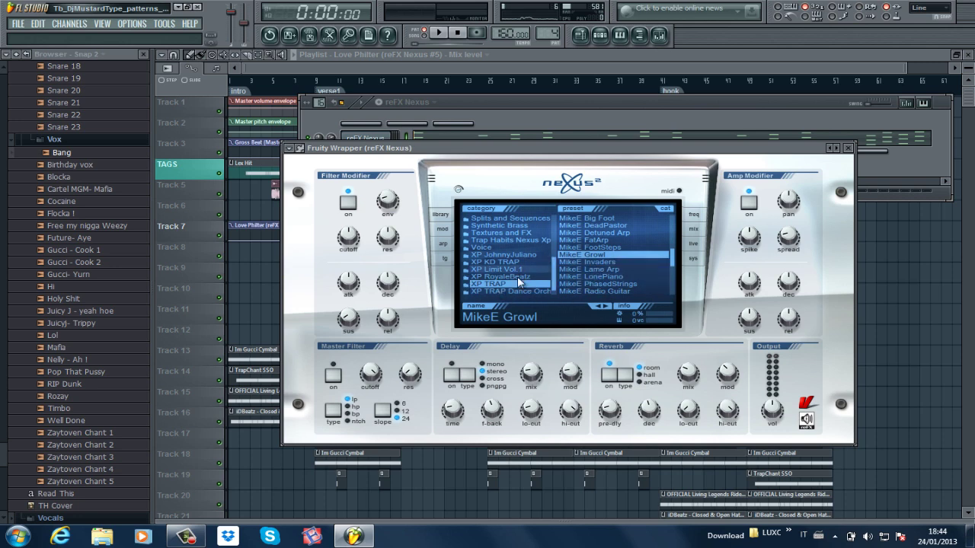
left_click(848, 150)
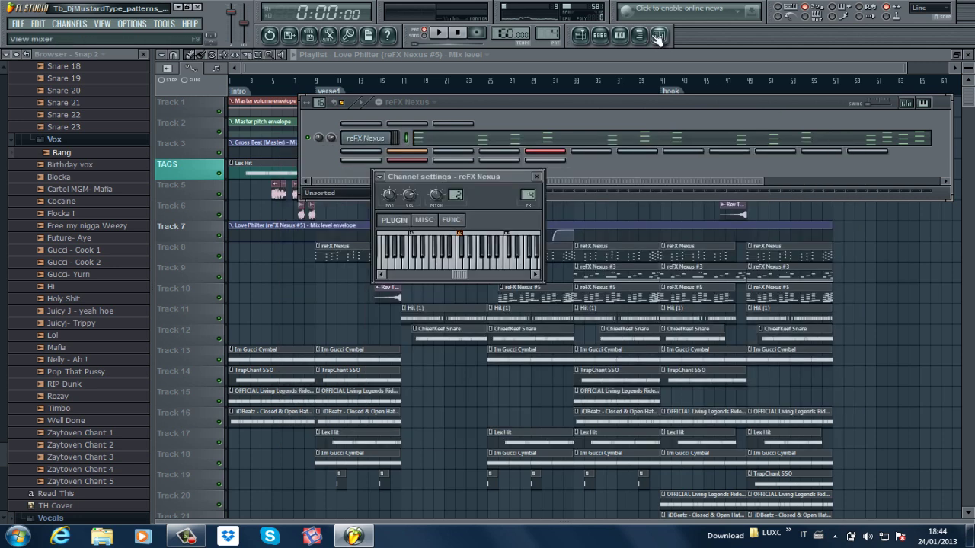
left_click(660, 36)
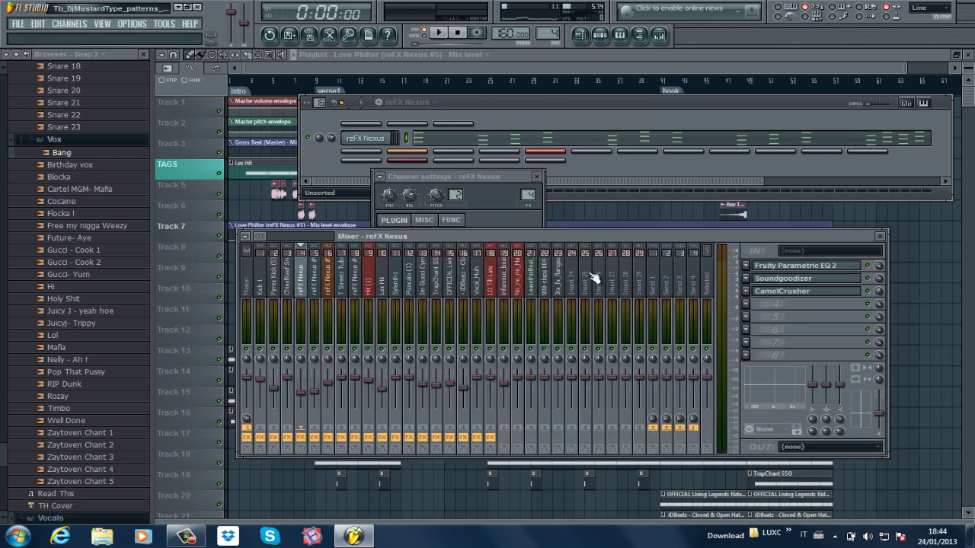
key("space")
key("space")
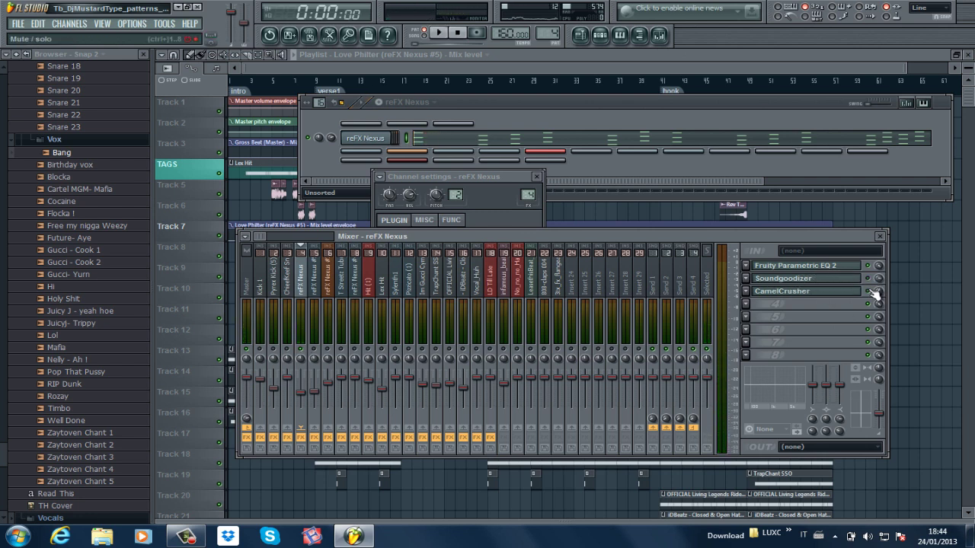
key("space")
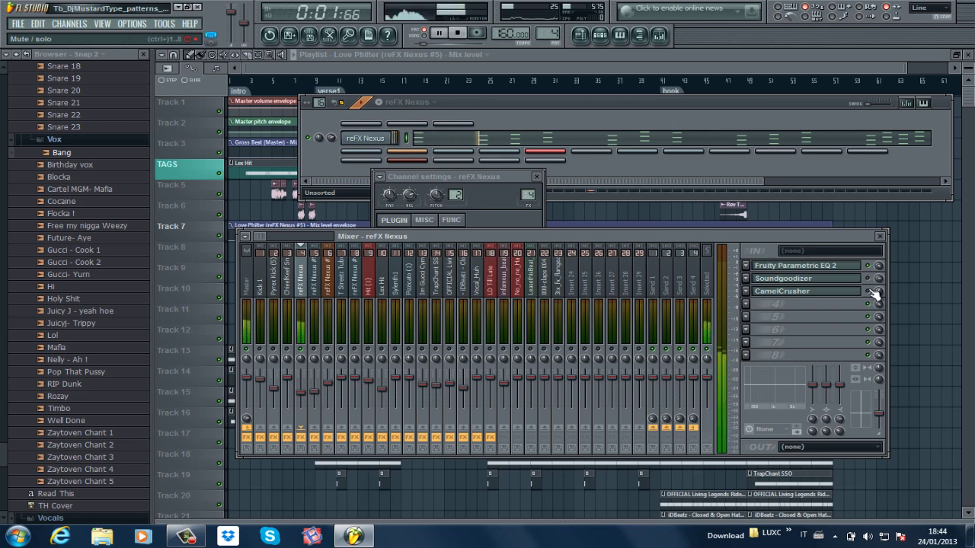
key("space")
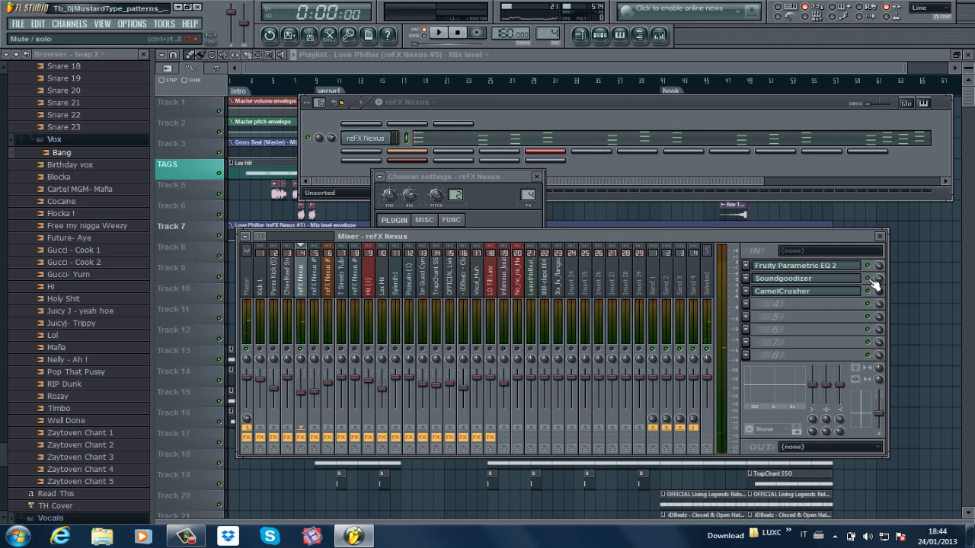
- Inspect the reFX Nexus Parametric EQ 2 curve with its steep low cut and mid boost, then close it
left_click(815, 265)
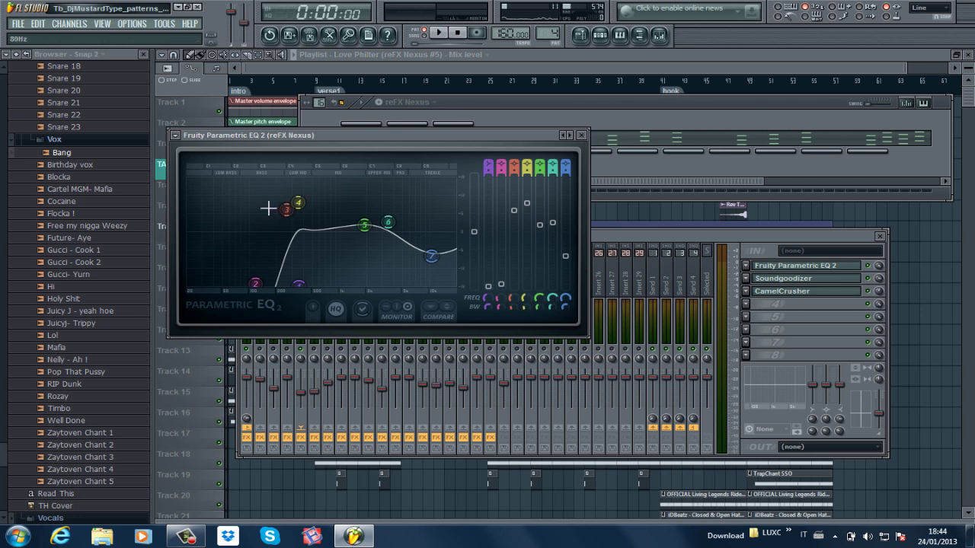
left_click(581, 135)
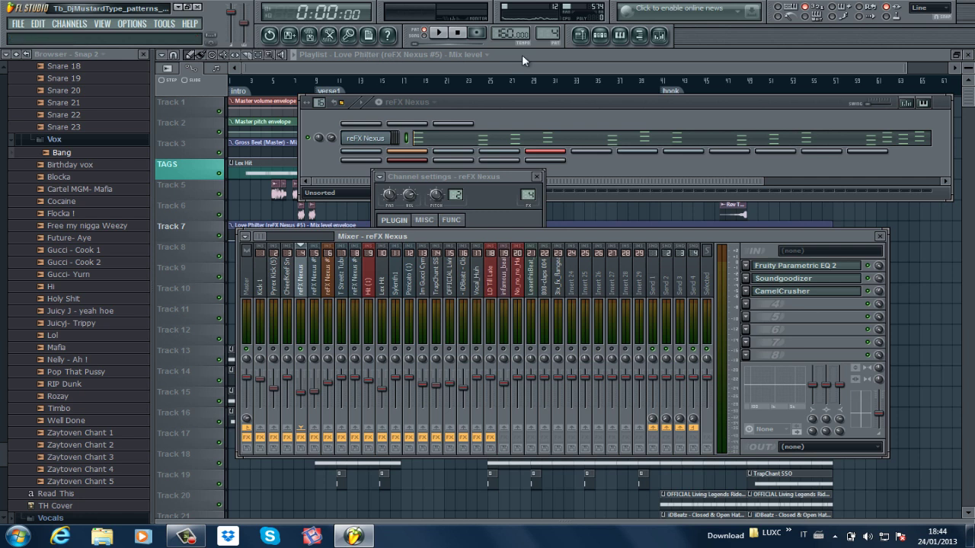
- Open the Old Reliable Kick pattern in the piano roll and briefly play it
left_click(697, 103)
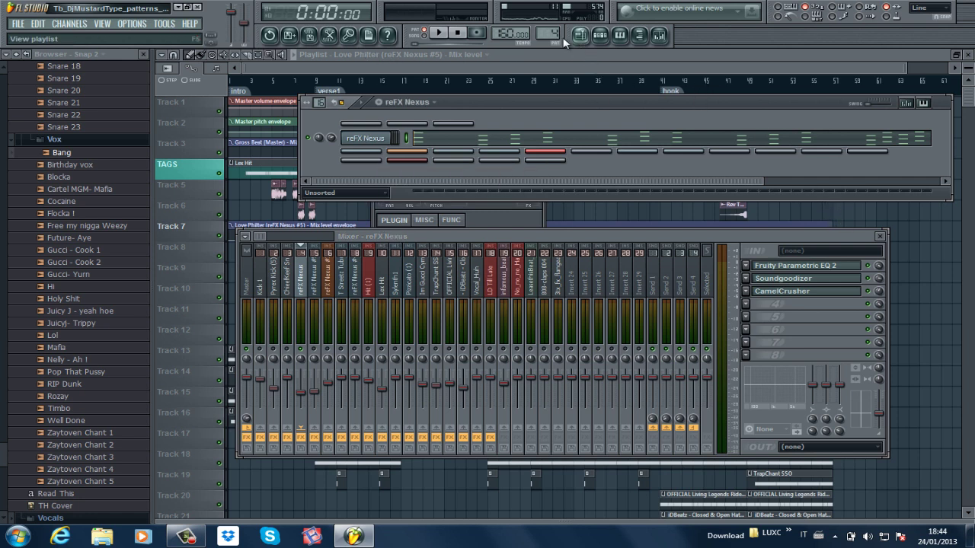
scroll(556, 38, "down", 2)
scroll(555, 38, "down", 1)
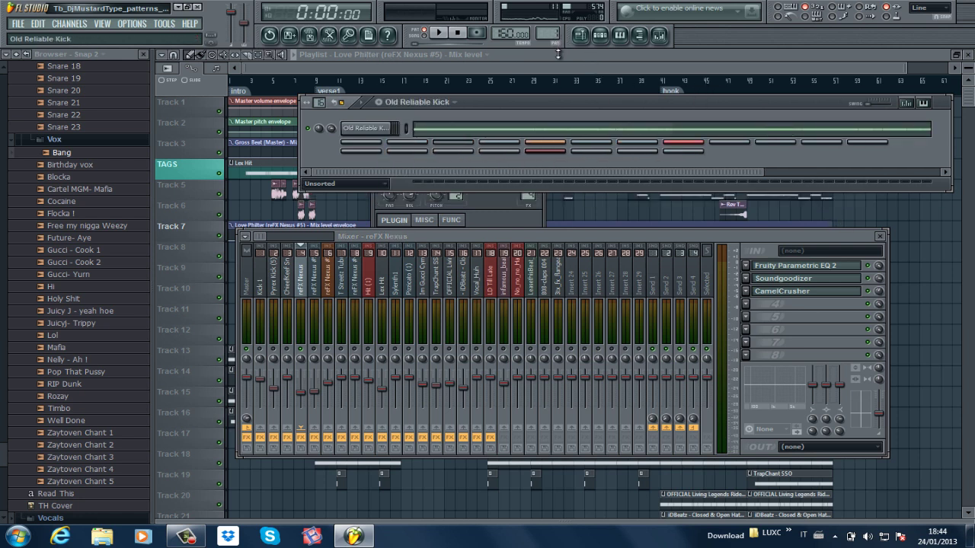
left_click(460, 131)
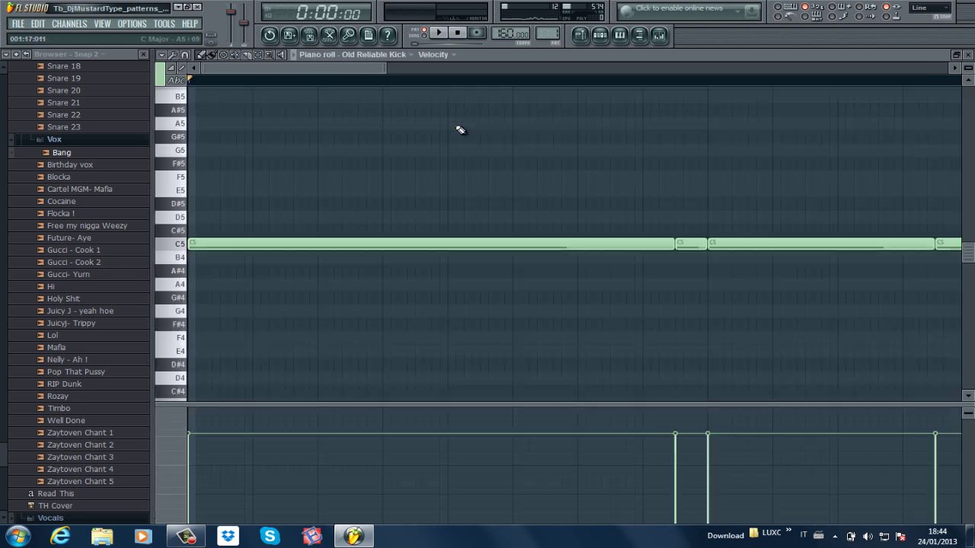
left_click_drag(380, 69, 766, 64)
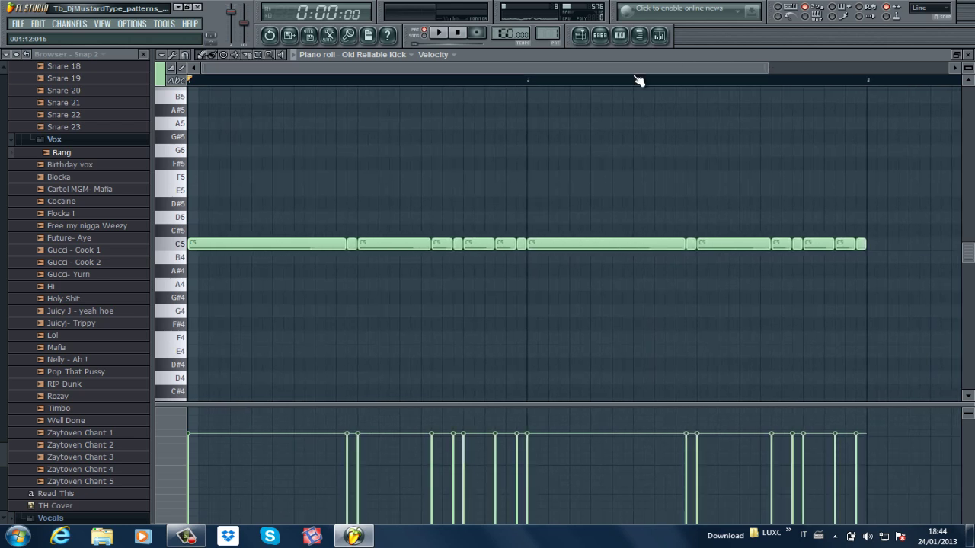
key("space")
key("space")
left_click(968, 54)
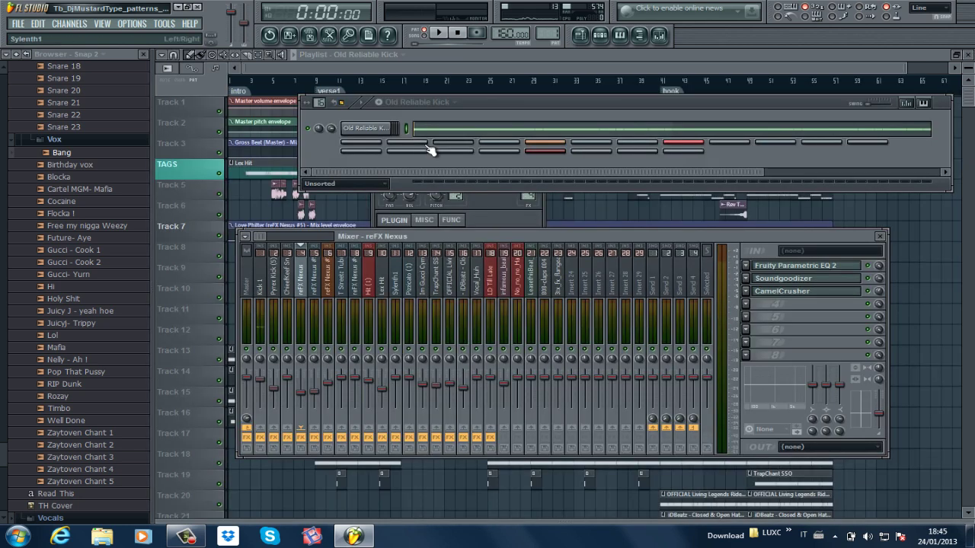
- During playback, shorten four long C5 kick notes around bars 1 and 2 to leave gaps
left_click(487, 103)
left_click(436, 129)
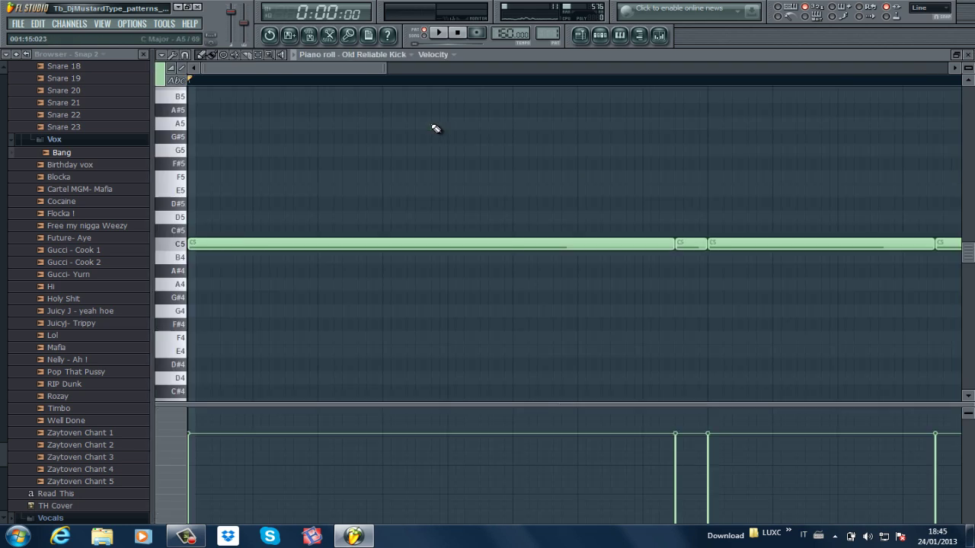
key("space")
left_click_drag(385, 68, 574, 68)
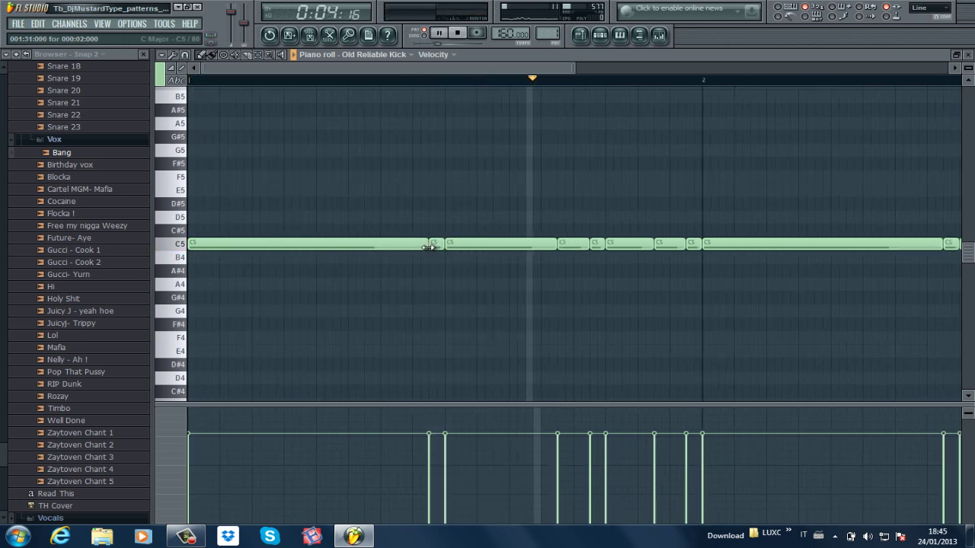
left_click_drag(428, 242, 219, 248)
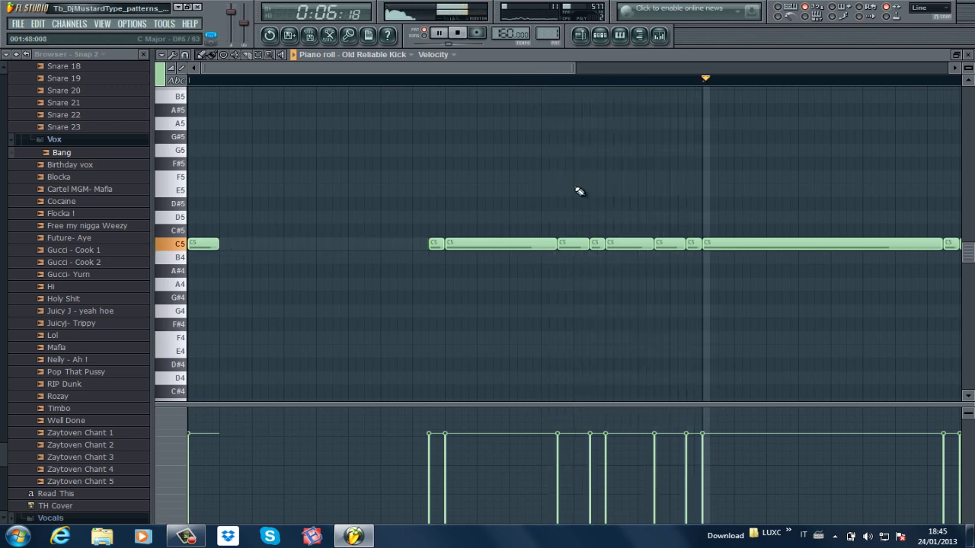
left_click_drag(575, 69, 782, 68)
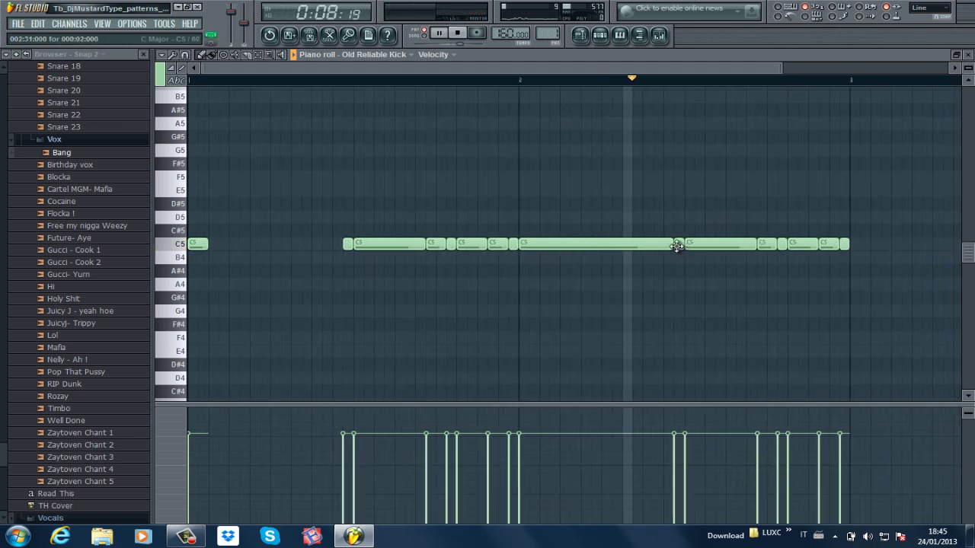
left_click_drag(674, 243, 542, 247)
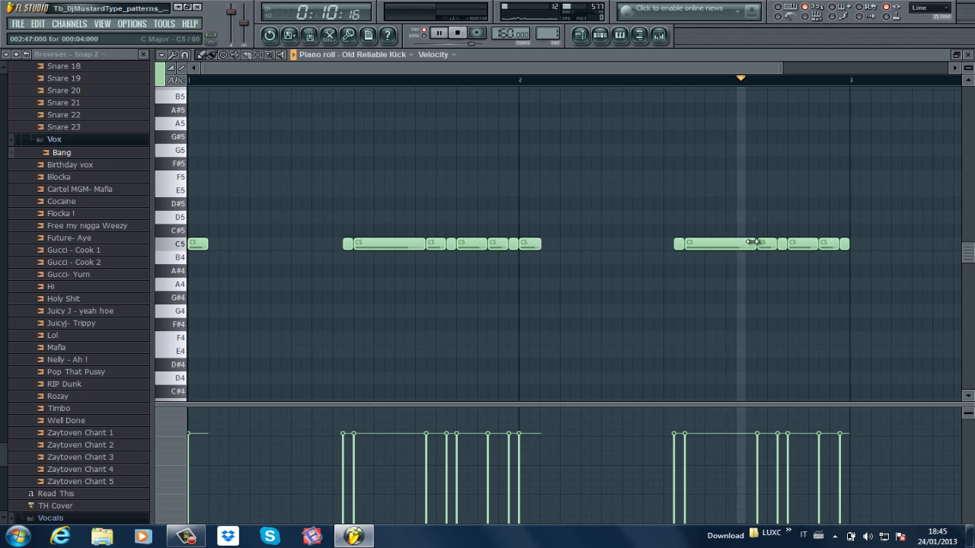
left_click_drag(756, 244, 706, 244)
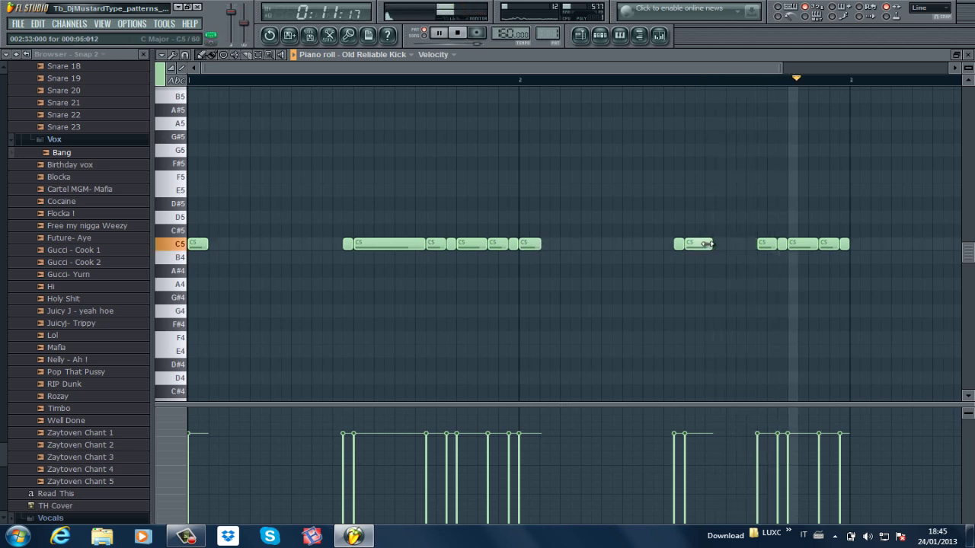
left_click(19, 24)
left_click(629, 115)
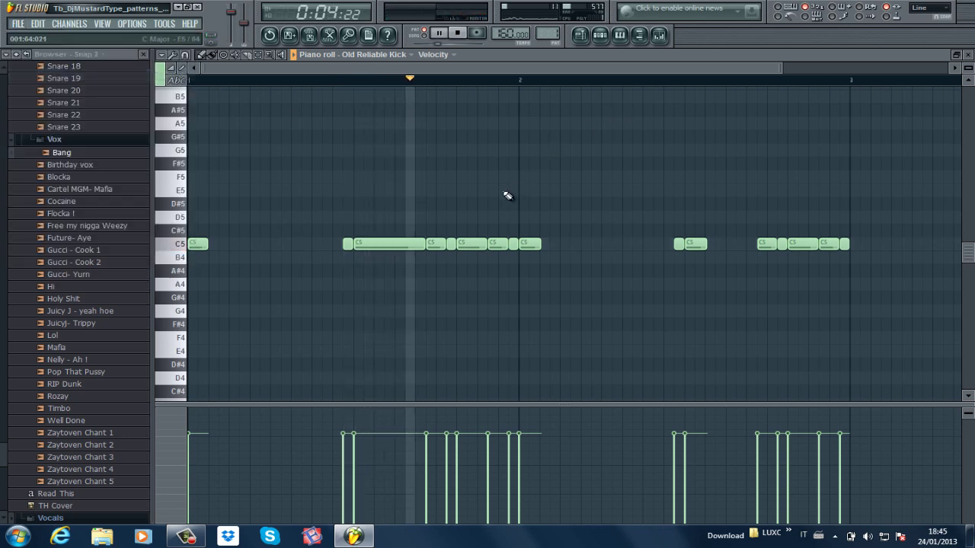
left_click_drag(424, 245, 369, 246)
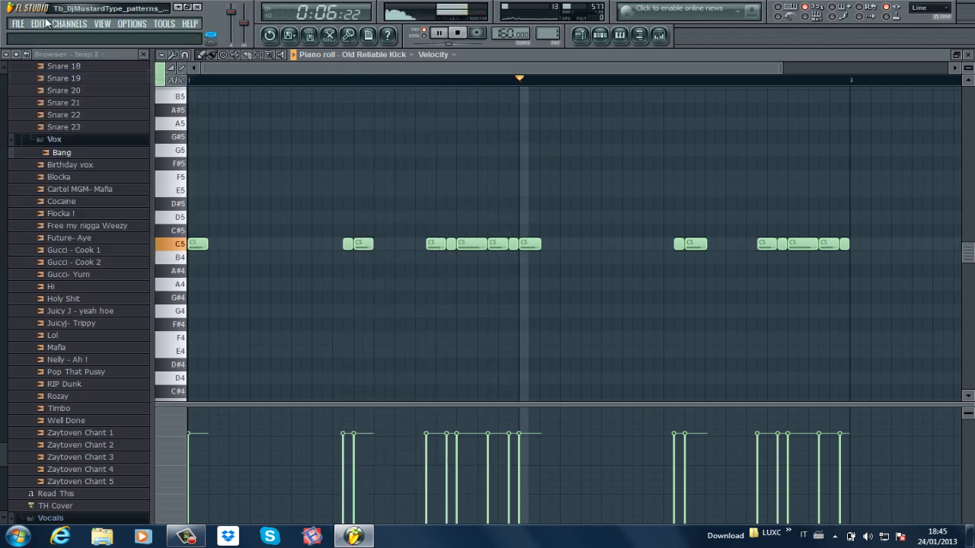
- Save the project with Ctrl+S, stop playback and close the kick piano roll
key("ctrl+s")
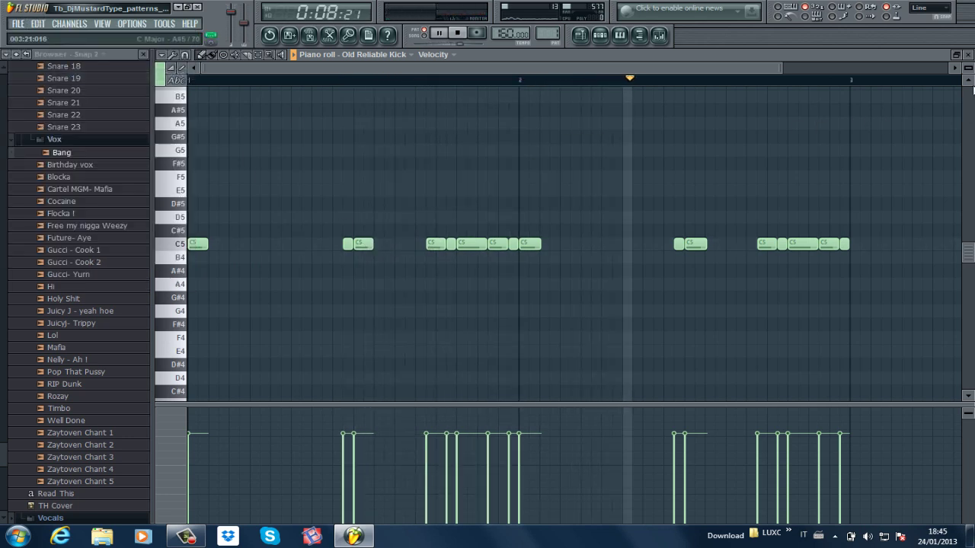
key("space")
left_click(969, 55)
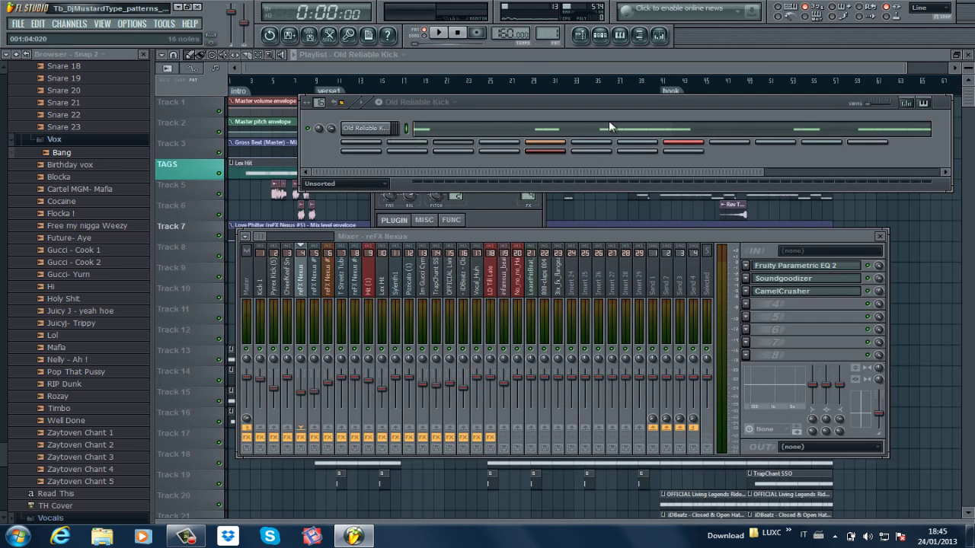
- Switch to pattern 2, RoZe Trap 808, and play its notes in the piano roll
right_click(389, 126)
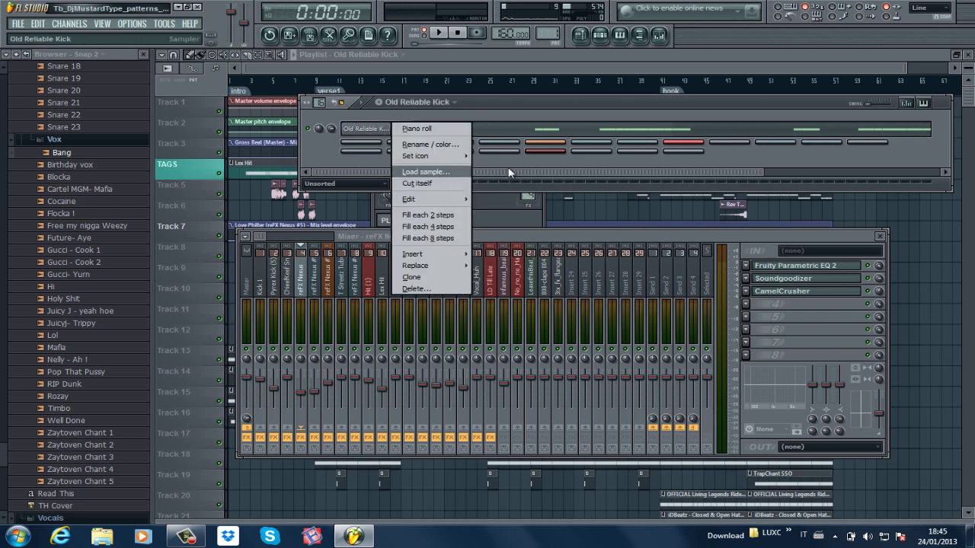
mouse_move(411, 199)
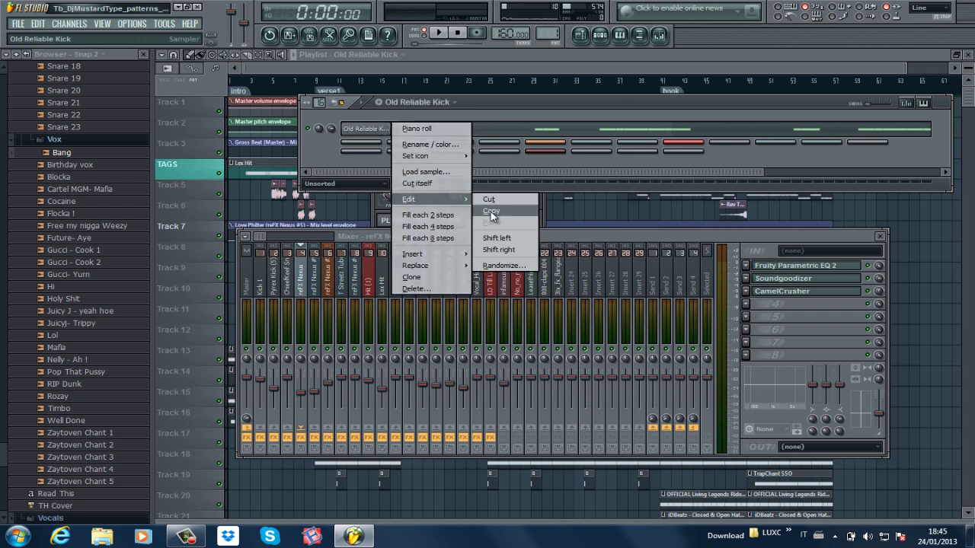
left_click(546, 33)
left_click_drag(553, 32, 554, 25)
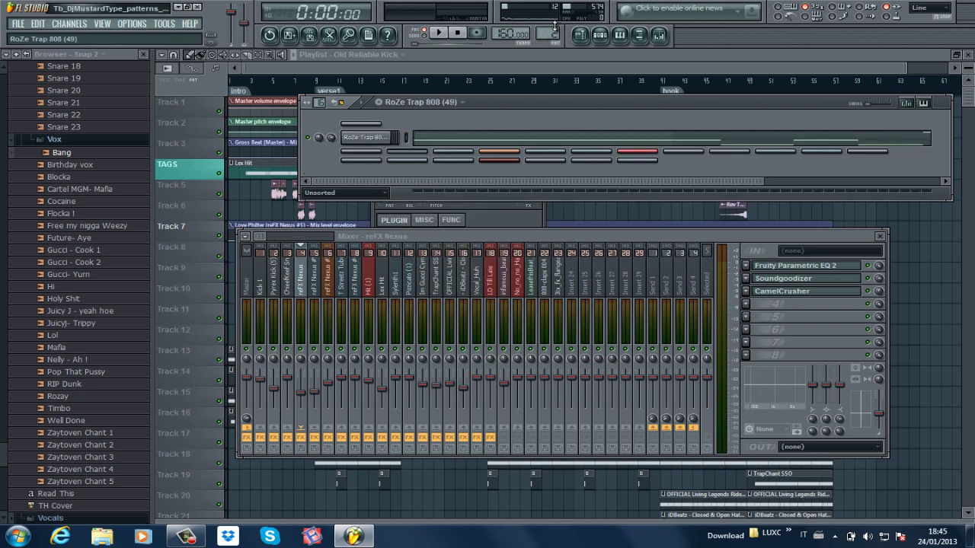
left_click(459, 146)
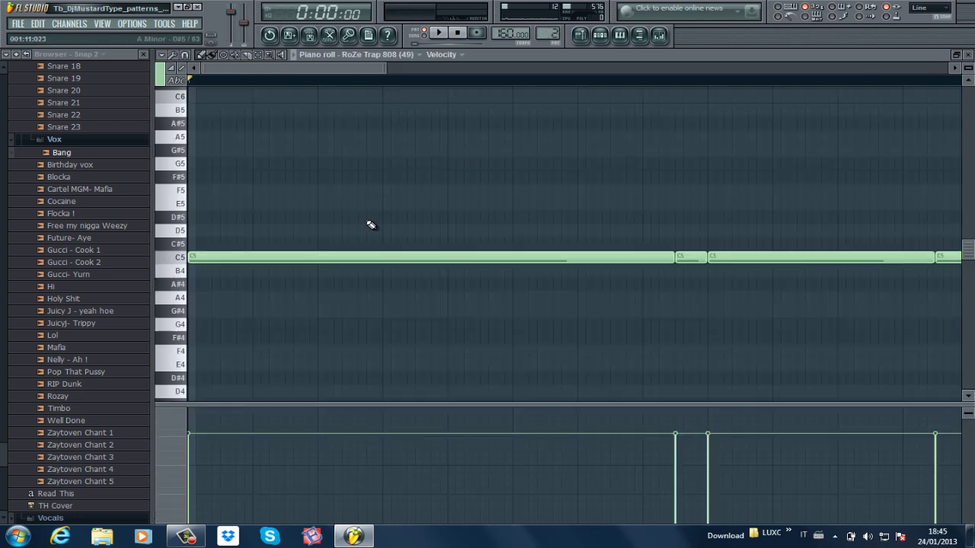
left_click_drag(386, 67, 812, 67)
key("space")
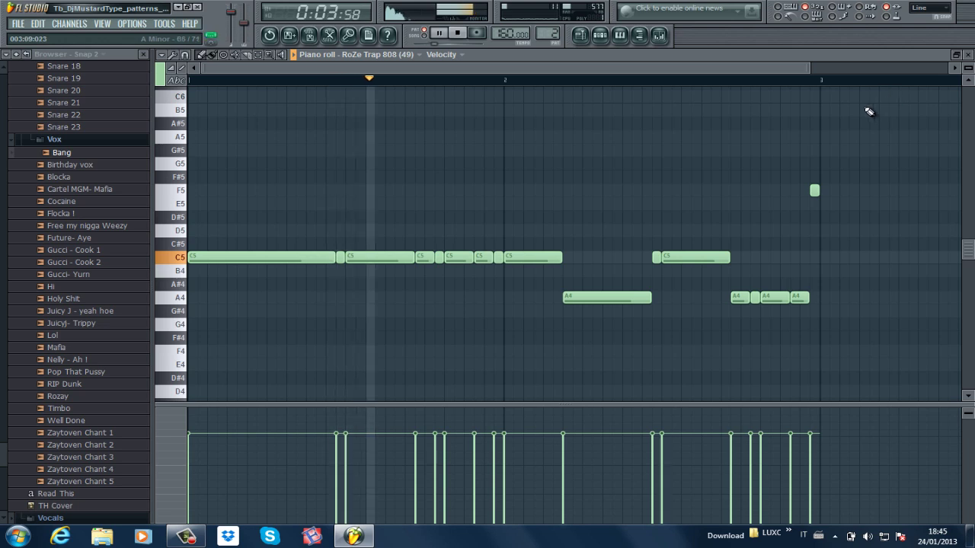
left_click(970, 56)
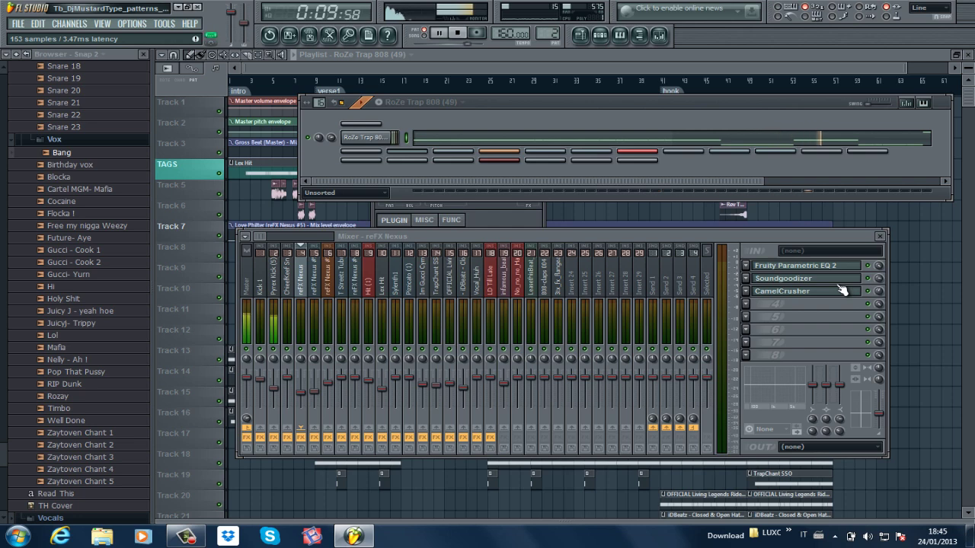
- Reopen the RoZe Trap 808 piano roll to view its C5 and A4 notes, then stop and close it
left_click(859, 142)
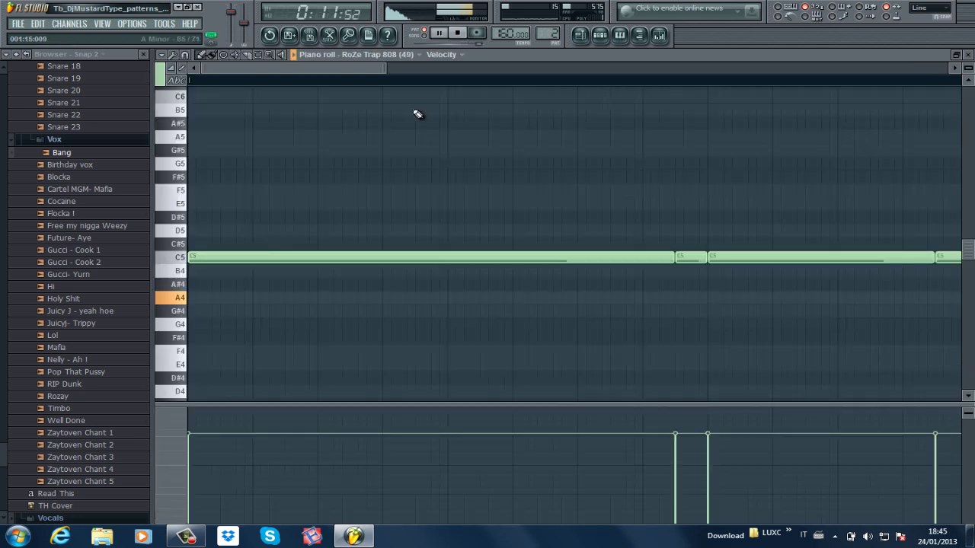
left_click_drag(385, 69, 944, 70)
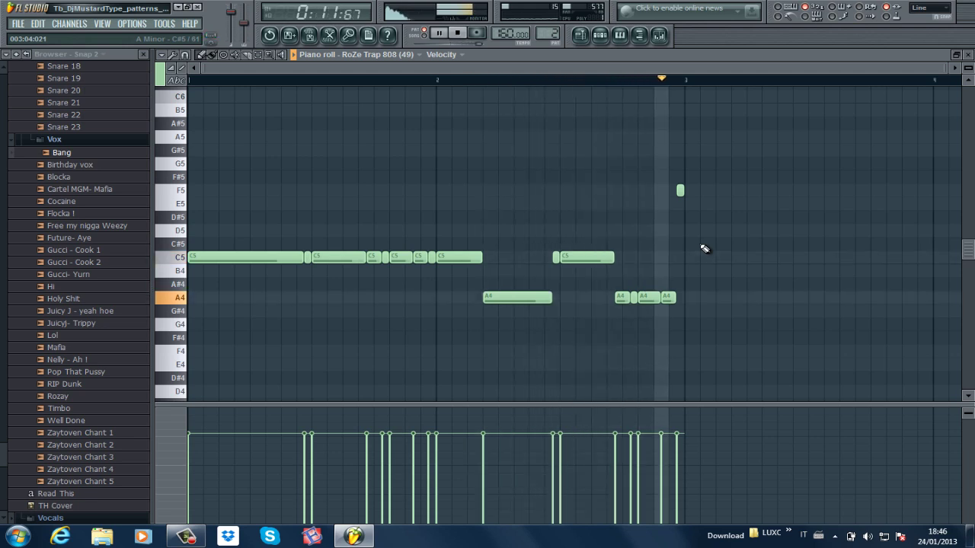
key("space")
left_click(968, 54)
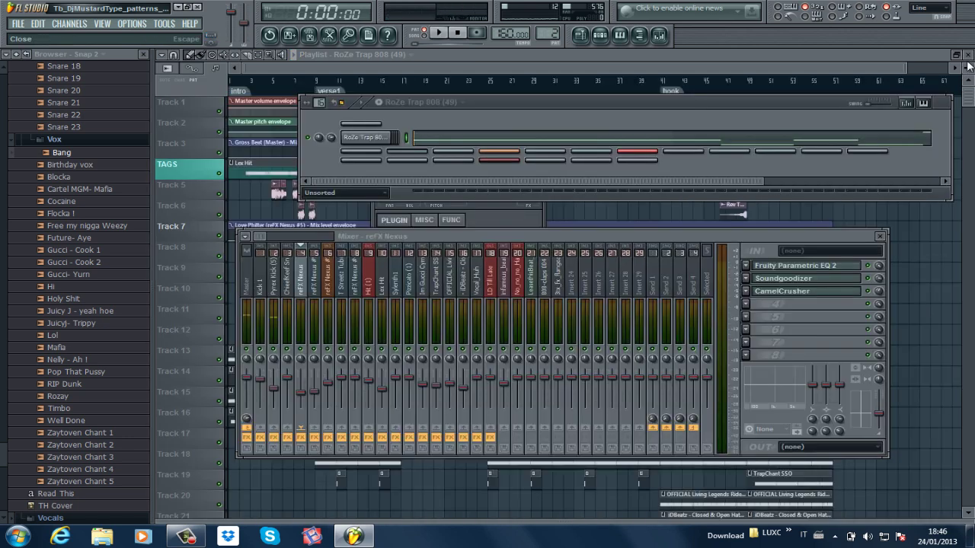
- On the Pyrex Kick (5) insert, move EQ band 6 down to about 41 Hz and narrow band 3's notch near 120 Hz
left_click(274, 286)
left_click(838, 279)
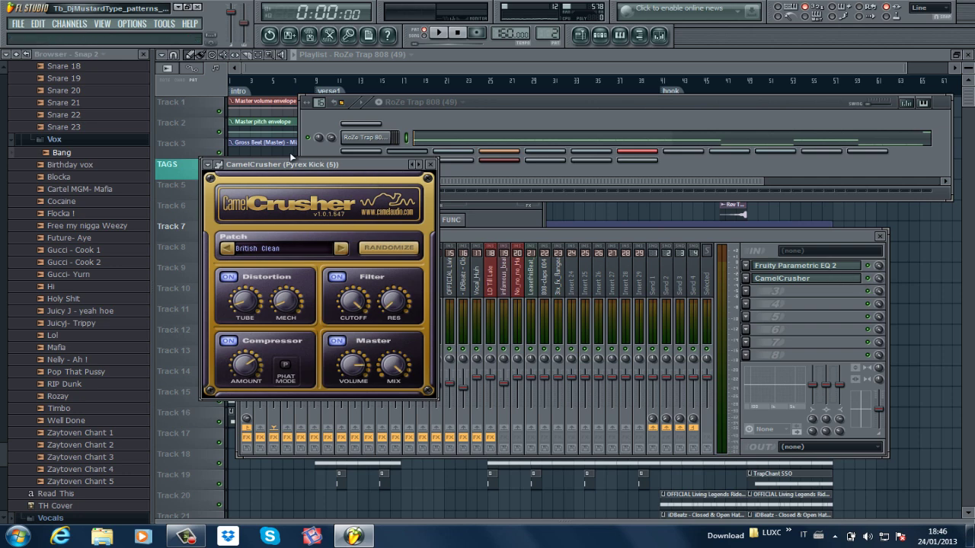
left_click(797, 268)
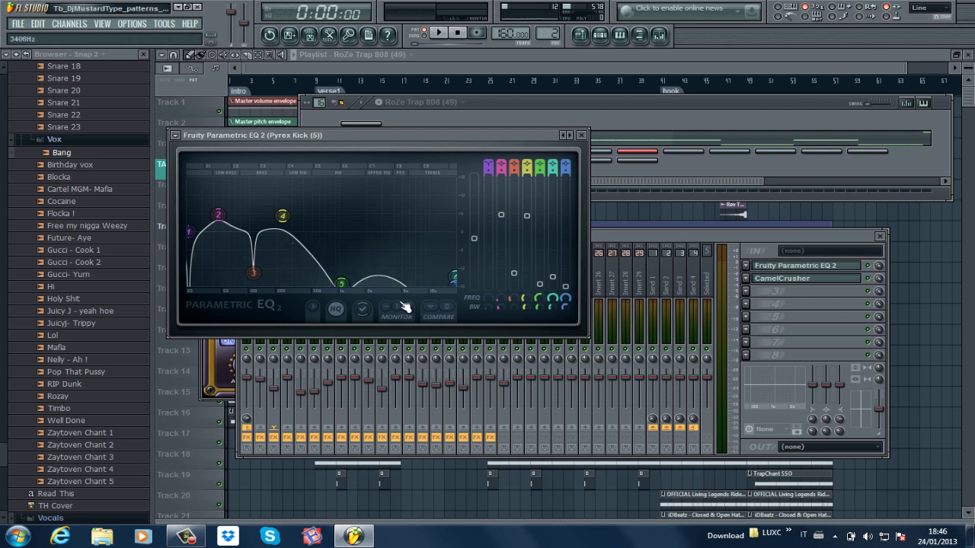
key("space")
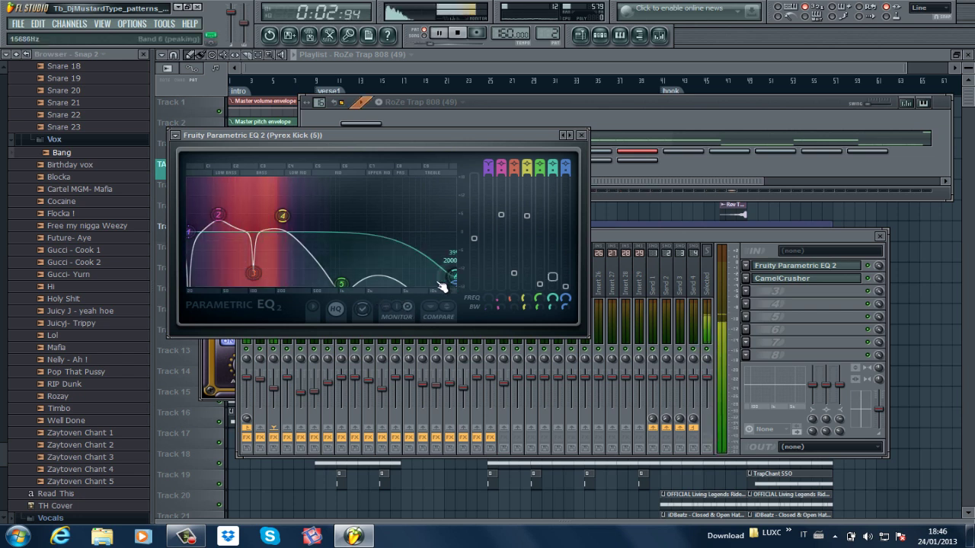
left_click_drag(450, 280, 396, 283)
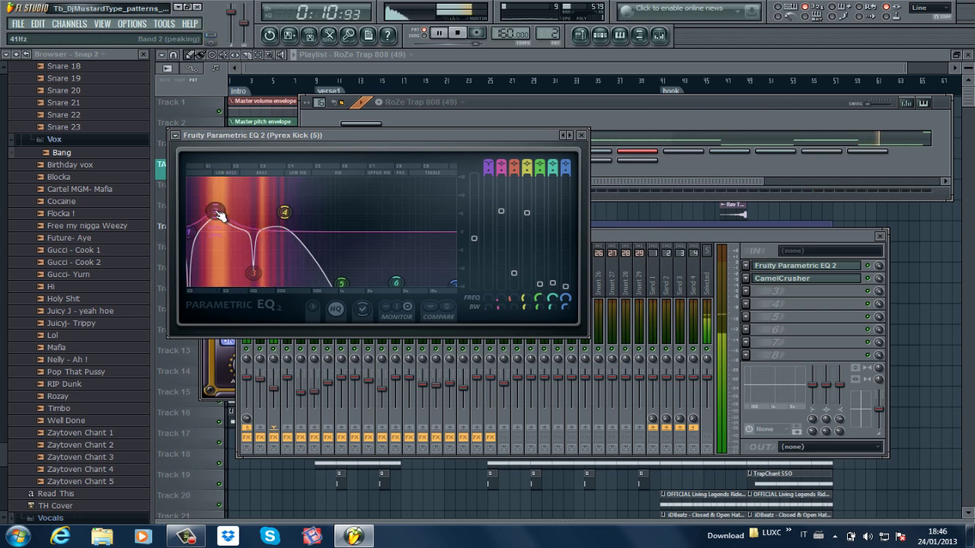
key("space")
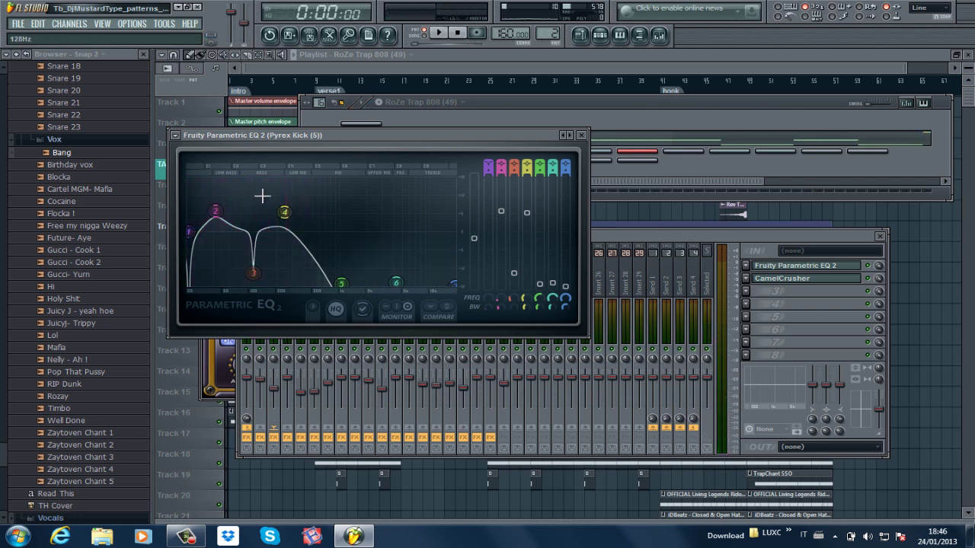
key("space")
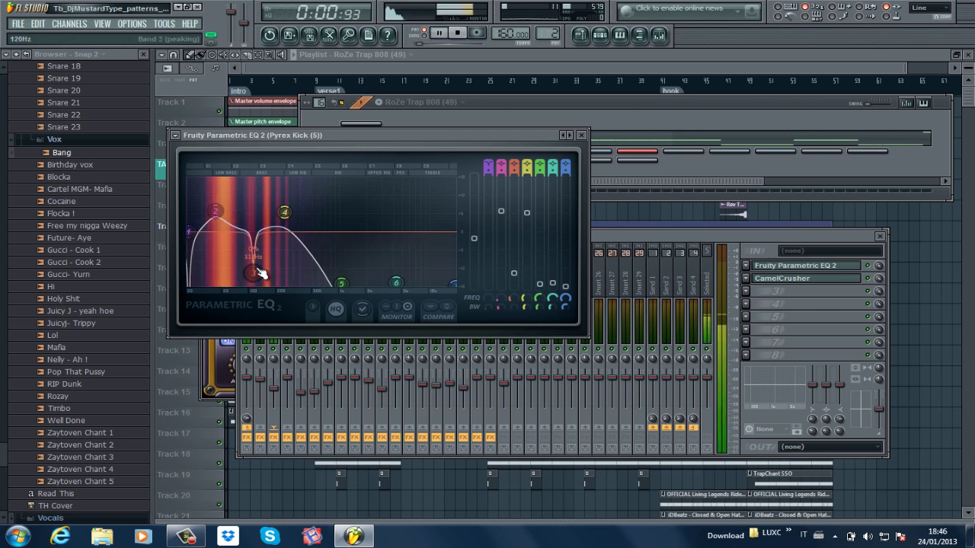
scroll(259, 275, "down", 3)
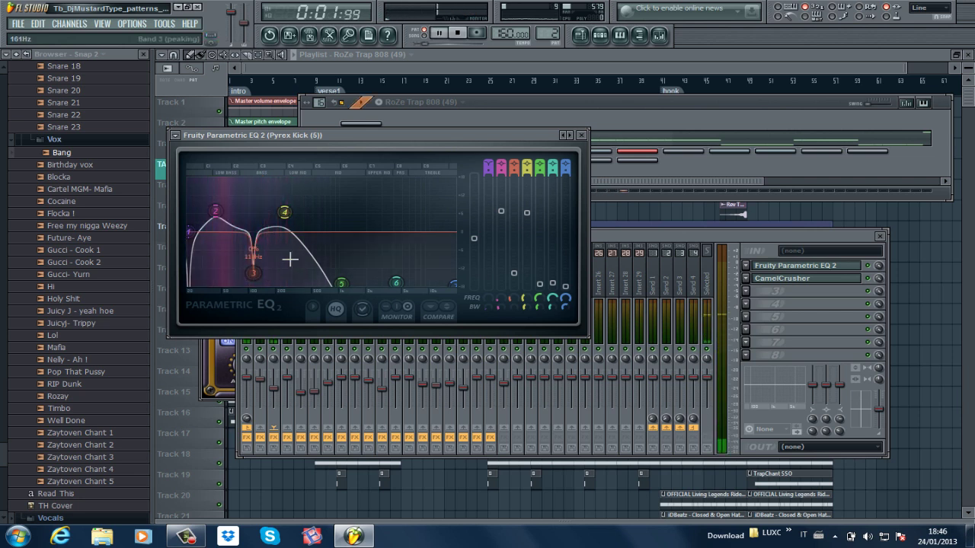
- Close the EQ, open the ChieefKeef Snare pattern and shorten its long C5 note during playback
key("space")
left_click(584, 135)
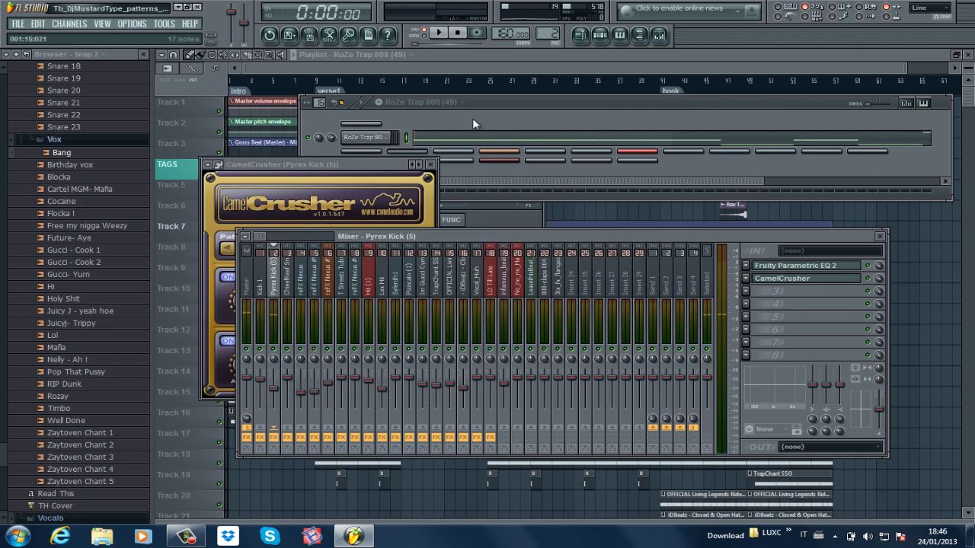
scroll(552, 33, "down", 2)
left_click(498, 142)
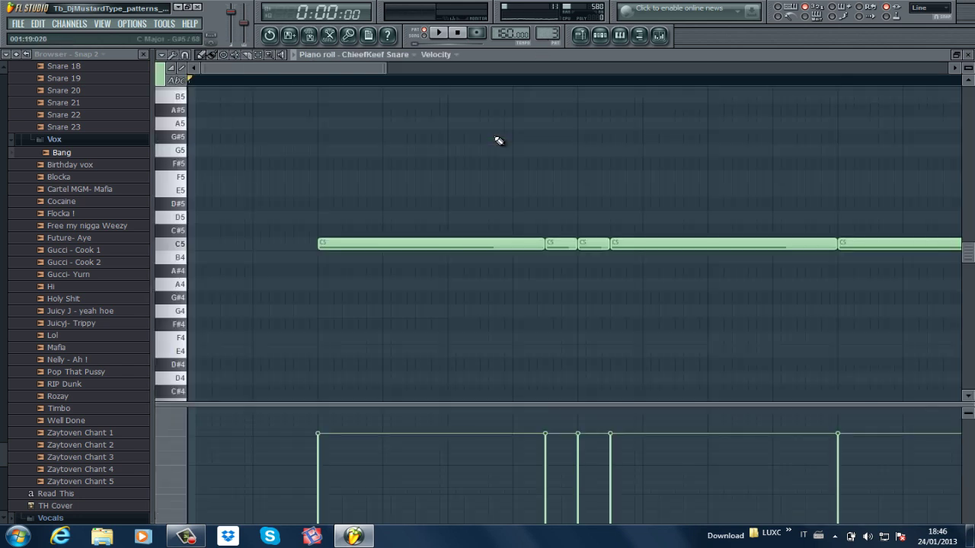
key("space")
left_click_drag(509, 72, 628, 72)
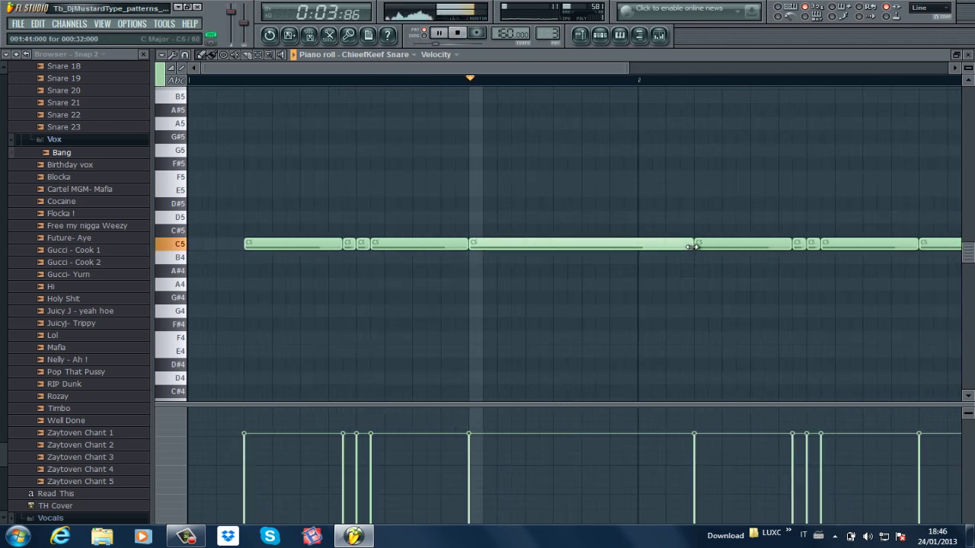
left_click_drag(688, 245, 495, 245)
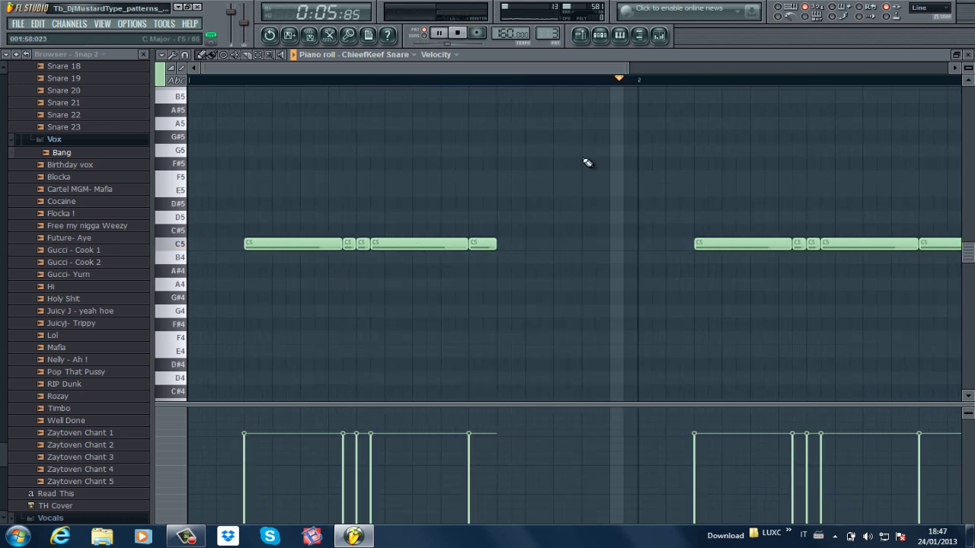
left_click(967, 54)
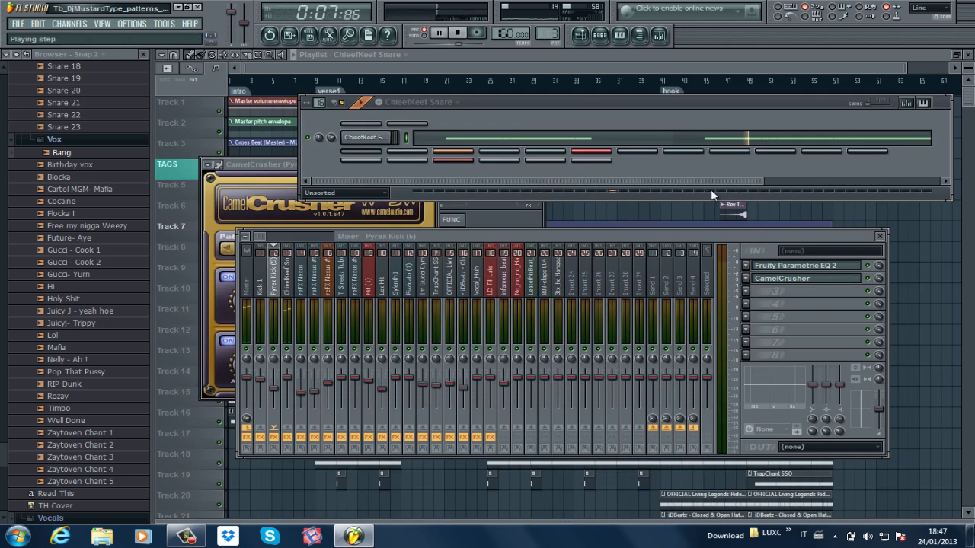
key("space")
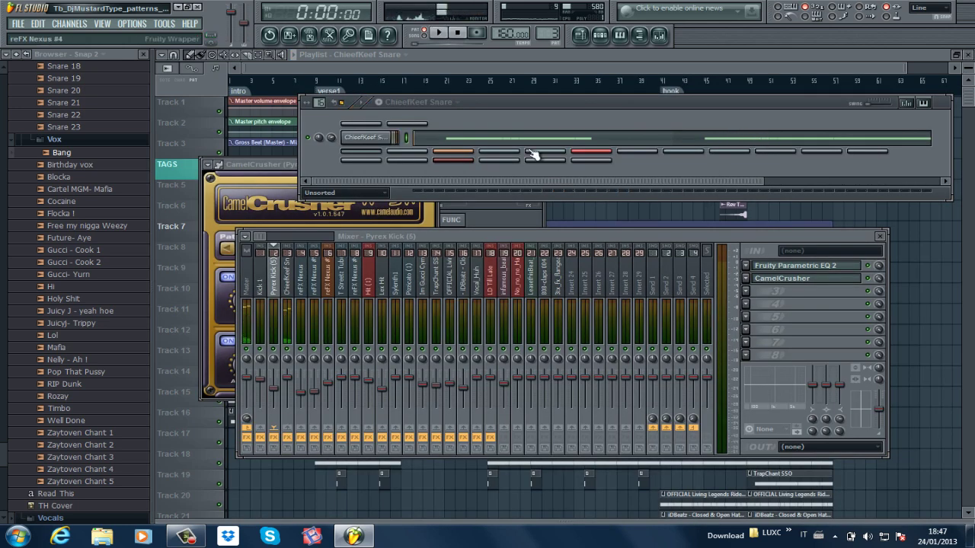
- Reopen the ChieefKeef Snare piano roll to review its C5 notes, then close it
left_click(822, 147)
left_click_drag(384, 68, 892, 115)
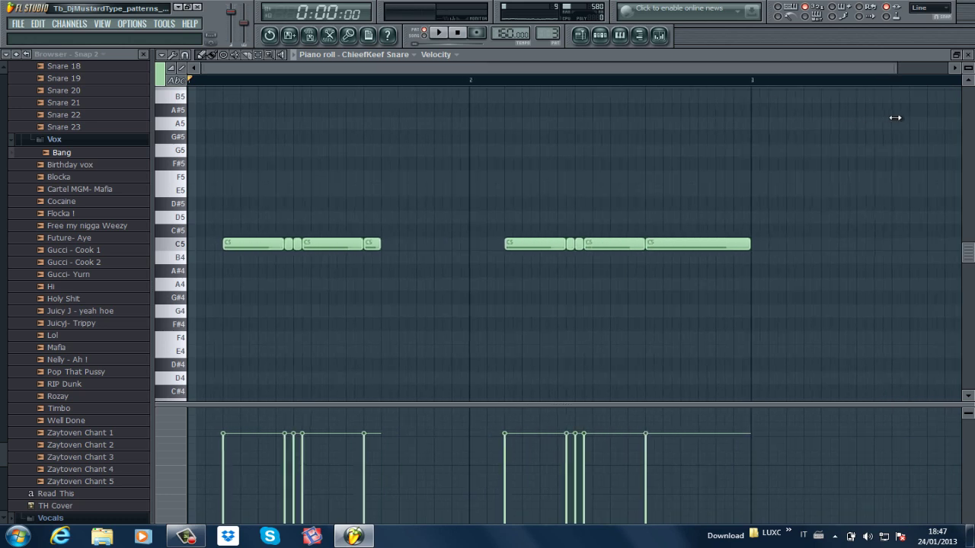
left_click(969, 55)
- Audition the reFX Nexus and reFX Nexus #5 patterns and preview the #5 notes
scroll(556, 32, "up", 1)
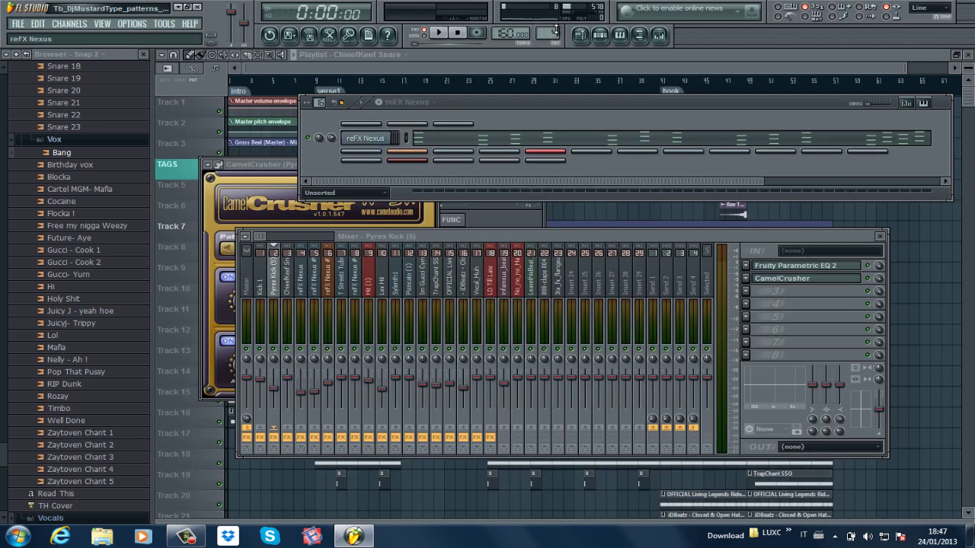
key("space")
key("space")
scroll(554, 31, "up", 1)
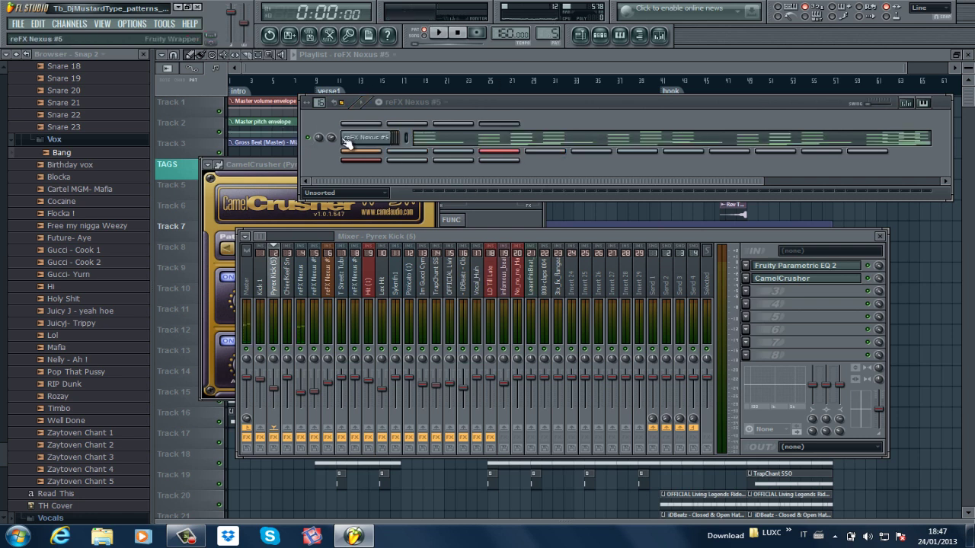
key("space")
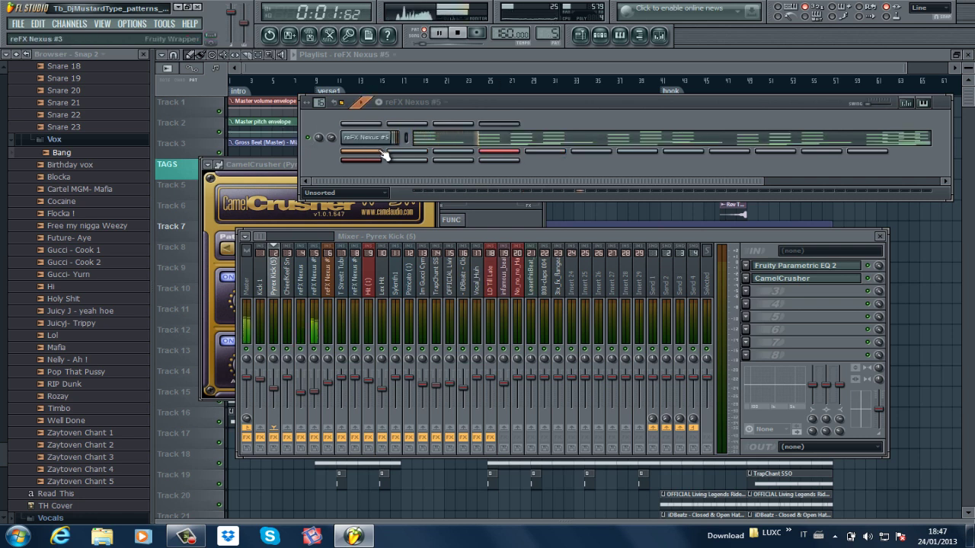
key("space")
left_click(434, 139)
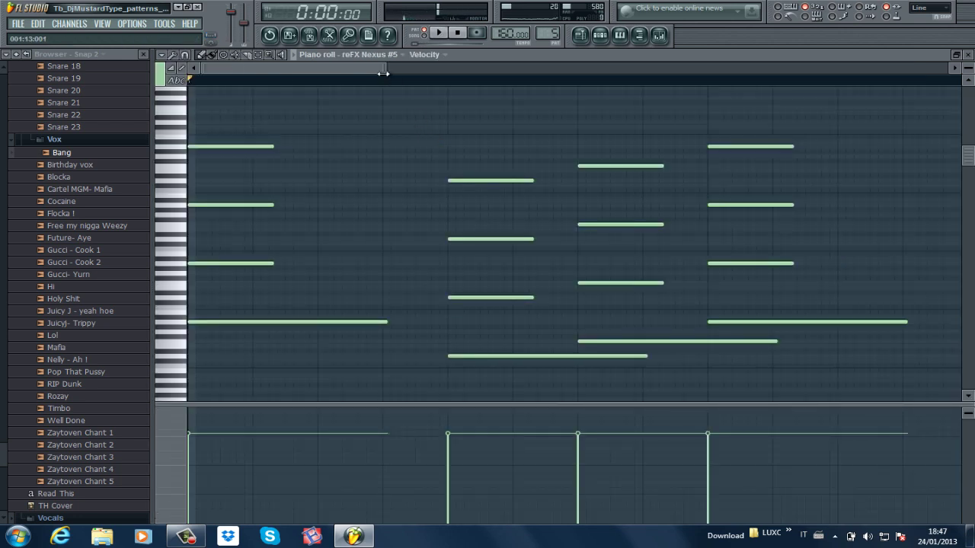
left_click_drag(383, 73, 802, 83)
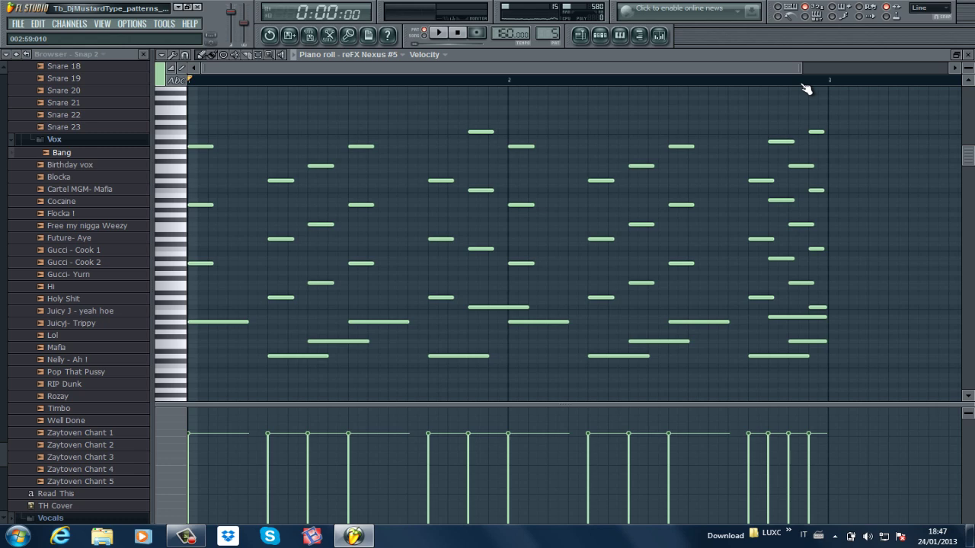
left_click(967, 56)
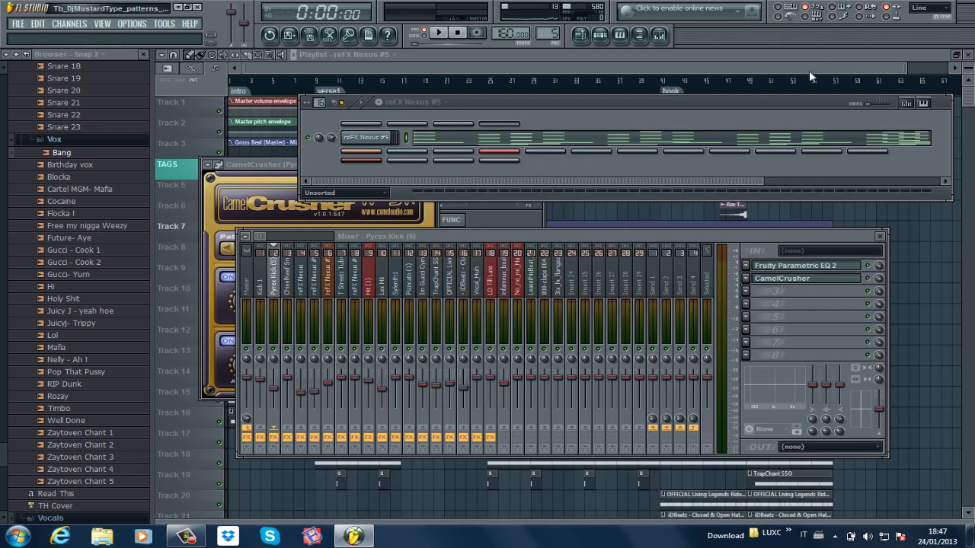
- Open the Nexus synth, then play the reFX Nexus #5 stacked chord notes in the piano roll
left_click(369, 138)
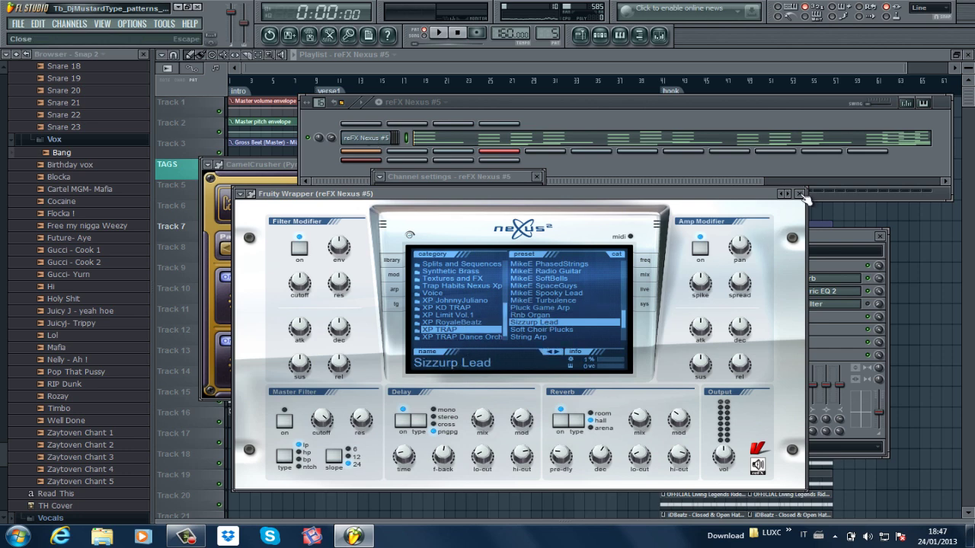
left_click(635, 142)
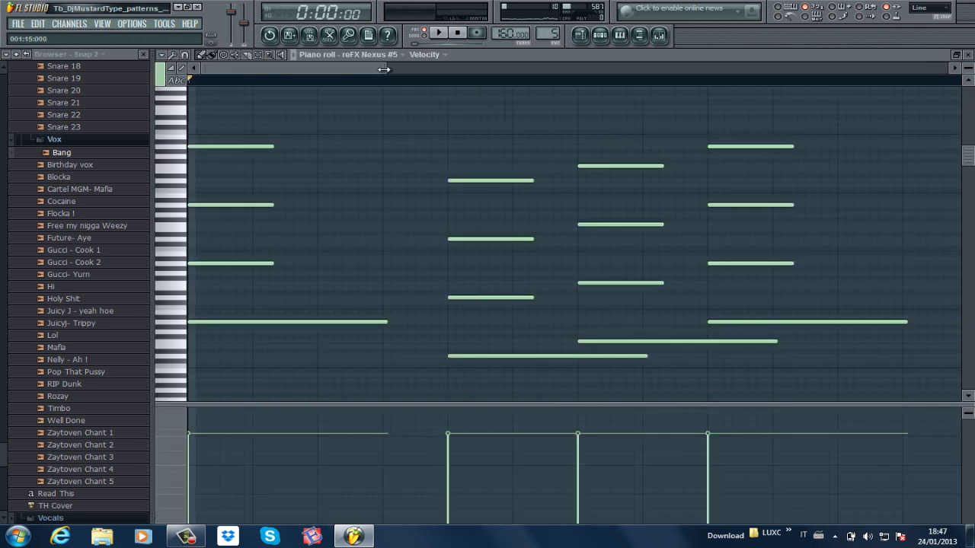
left_click_drag(384, 69, 799, 124)
key("space")
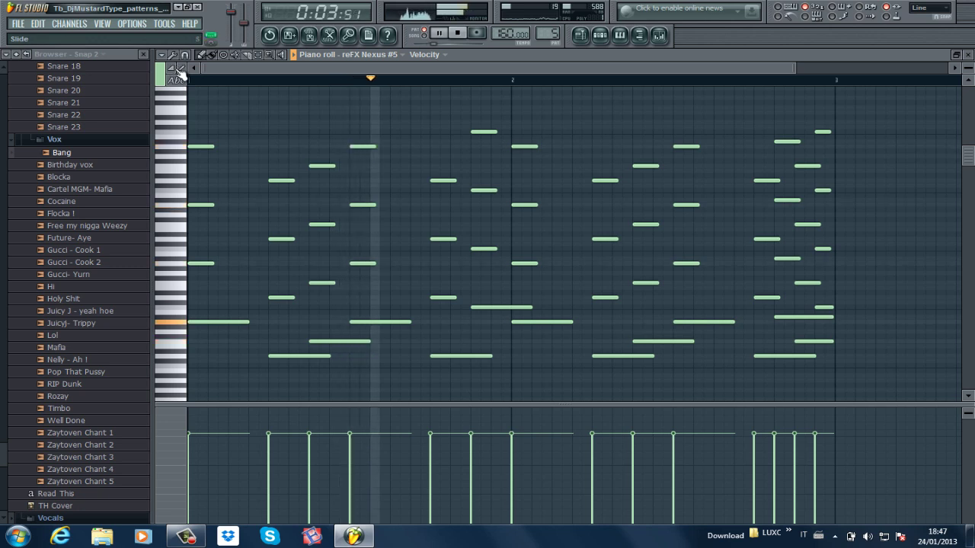
key("space")
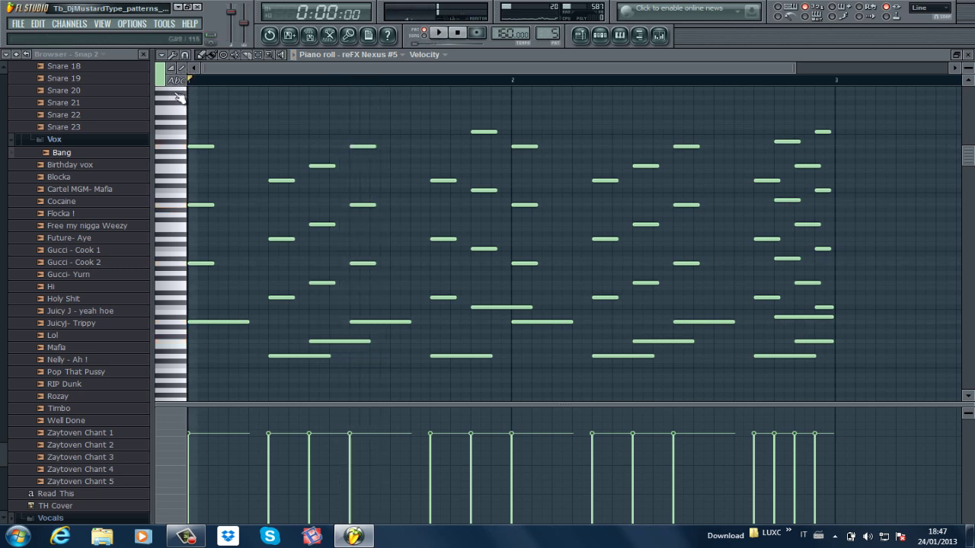
left_click_drag(792, 68, 301, 69)
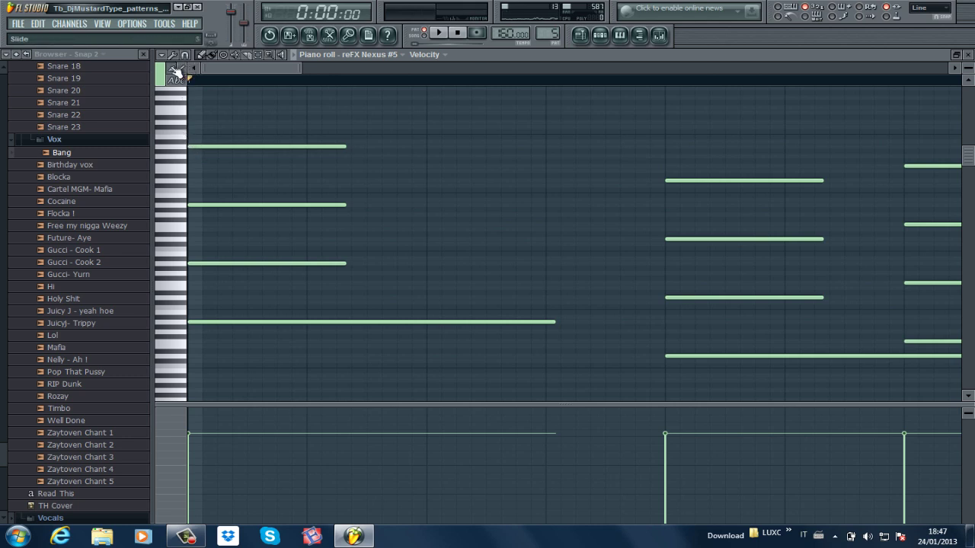
- Switch the piano roll to the labelled keyboard view and widen the visible bars
left_click(161, 55)
left_click(164, 58)
left_click(182, 82)
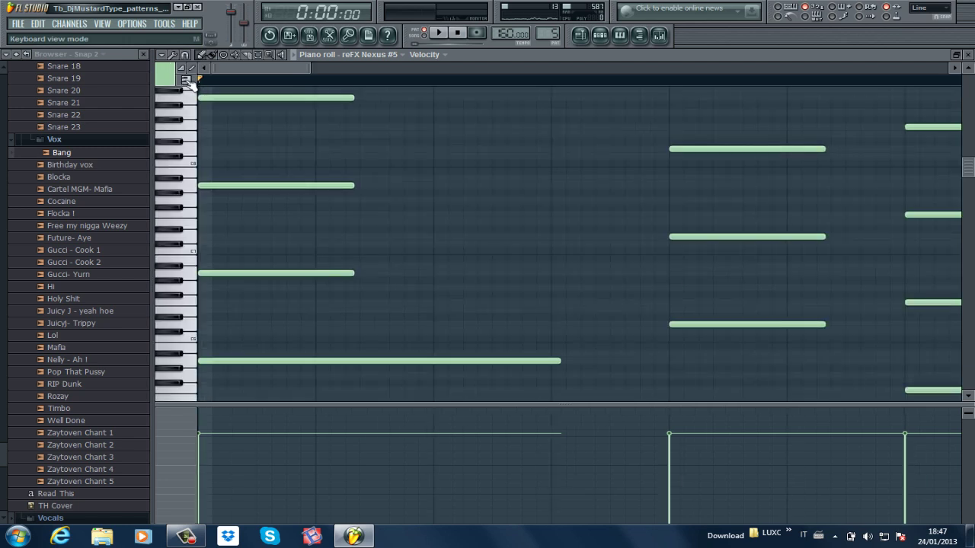
left_click(186, 80)
left_click(186, 82)
scroll(241, 176, "down", 1)
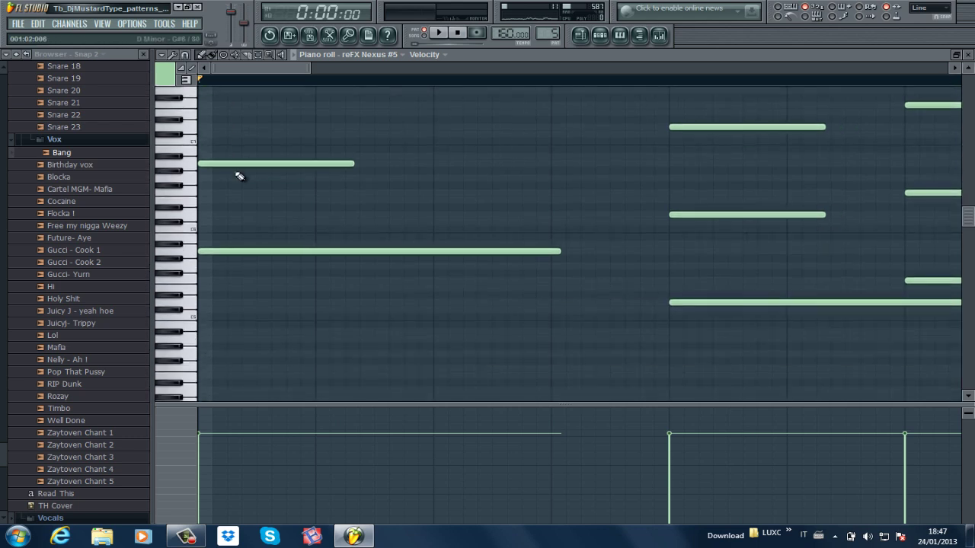
scroll(243, 163, "down", 2)
scroll(255, 140, "up", 1)
left_click_drag(309, 67, 838, 67)
- Scroll to the reFX Nexus #5 chord notes and play the melody
scroll(633, 241, "up", 2)
scroll(861, 165, "up", 1)
scroll(862, 165, "down", 1)
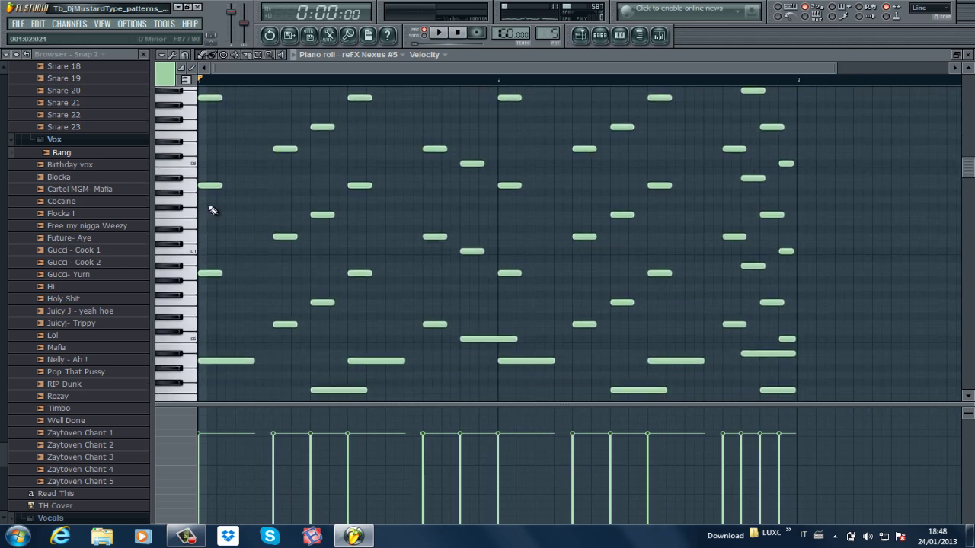
scroll(214, 210, "up", 1)
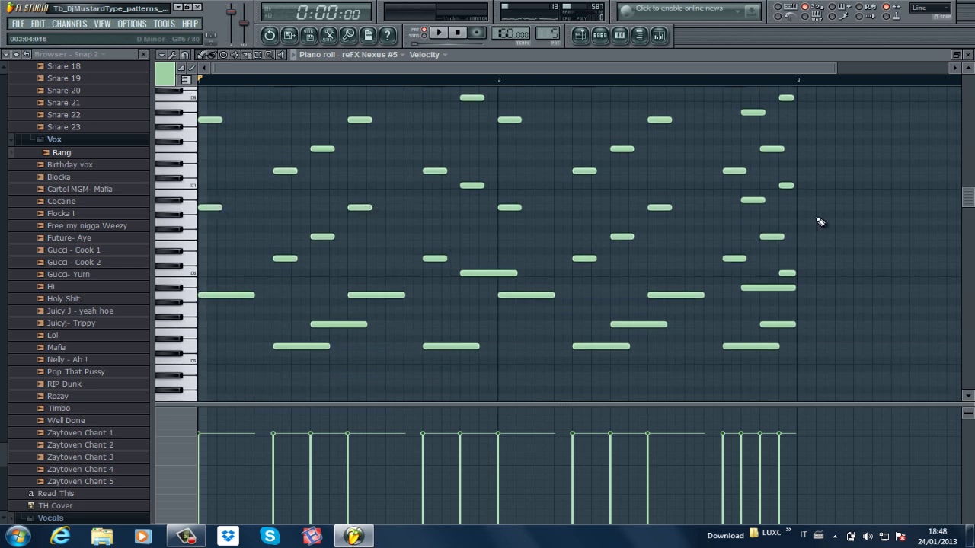
scroll(386, 198, "up", 4)
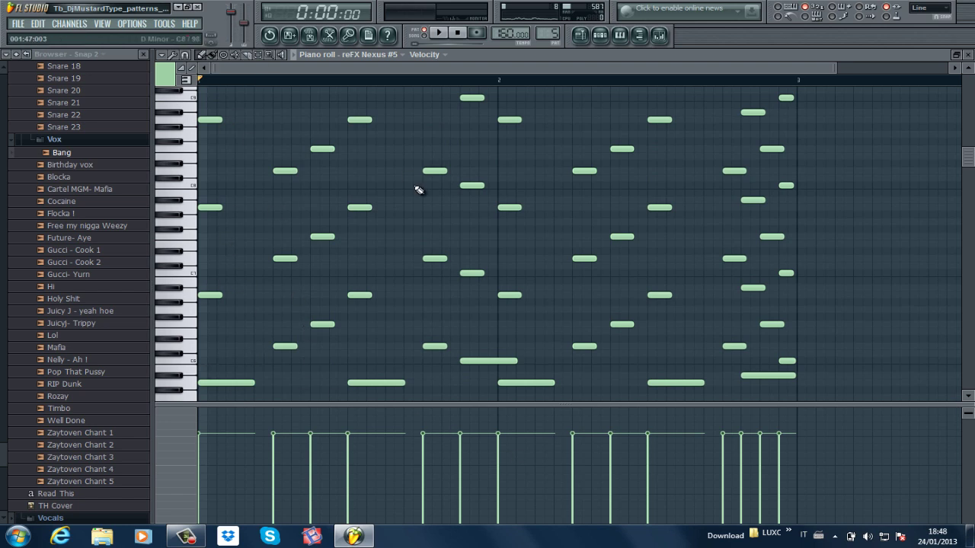
key("space")
- Make the note grid taller by lowering the velocity pane
scroll(417, 189, "down", 1)
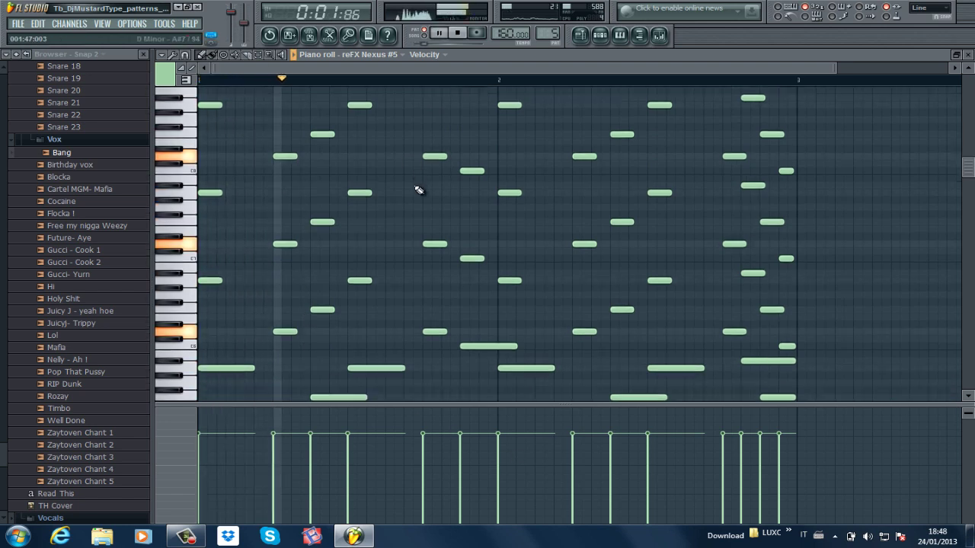
scroll(417, 189, "down", 1)
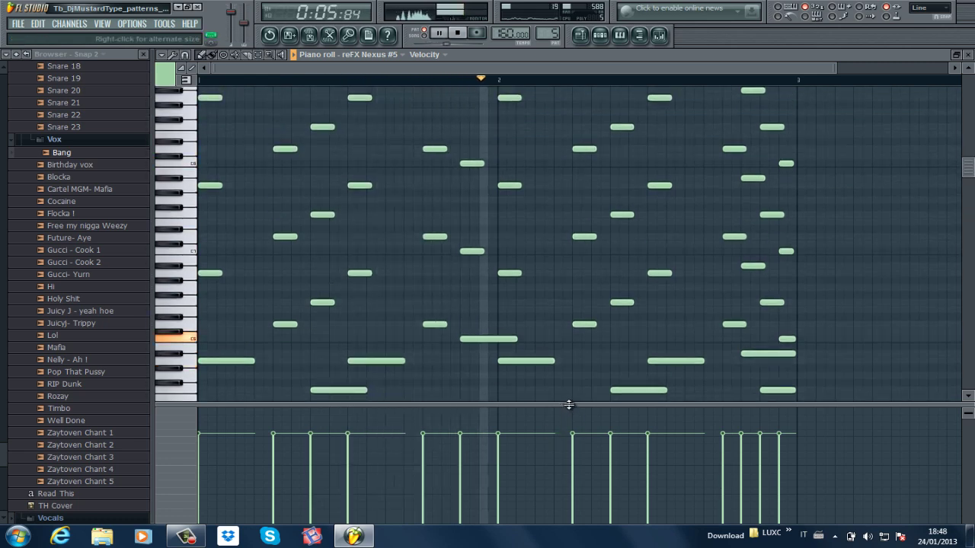
left_click_drag(568, 405, 565, 459)
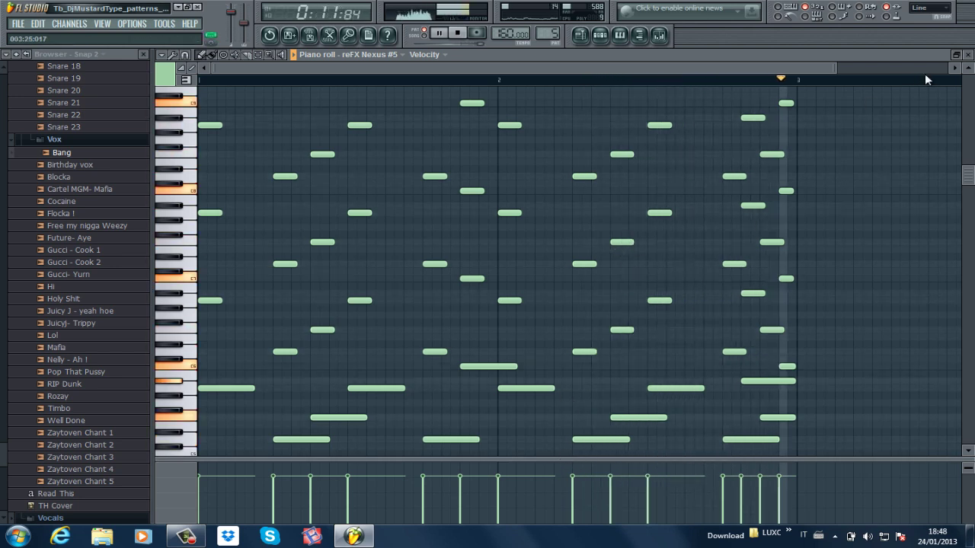
- Close the piano roll, stop playback and bring up the reFX Nexus pattern
left_click(968, 55)
key("space")
scroll(553, 34, "up", 1)
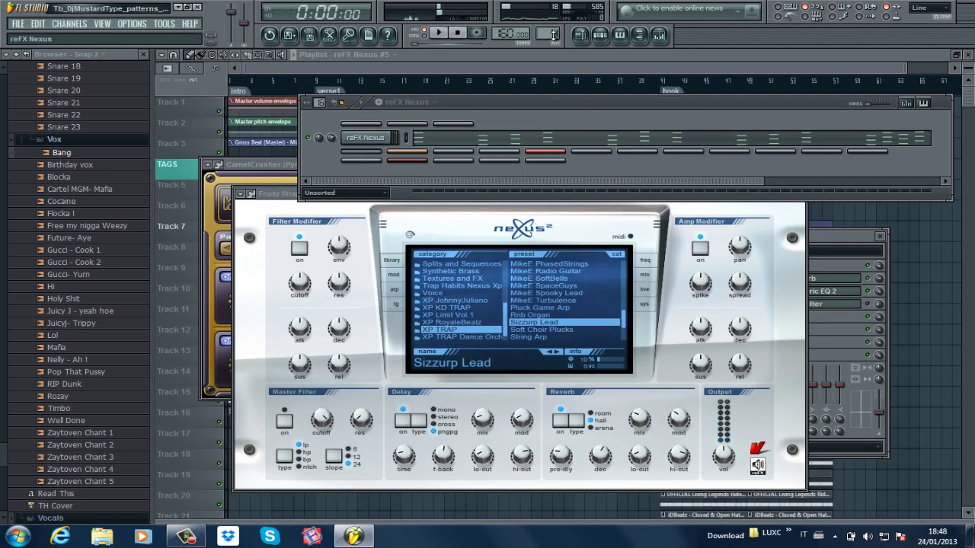
scroll(553, 33, "down", 1)
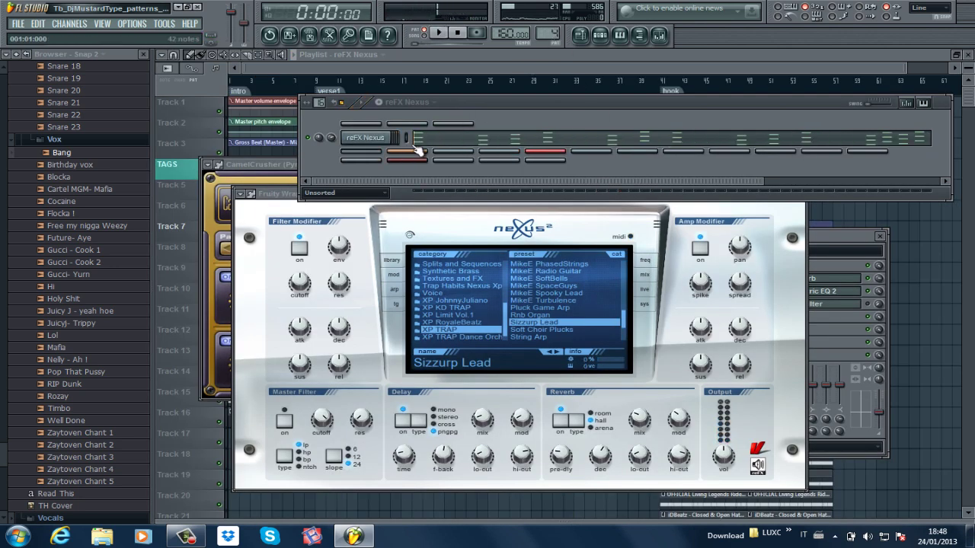
- Inspect the reFX Nexus notes zoomed out, then select the reFX Nexus #3 pattern
left_click(514, 142)
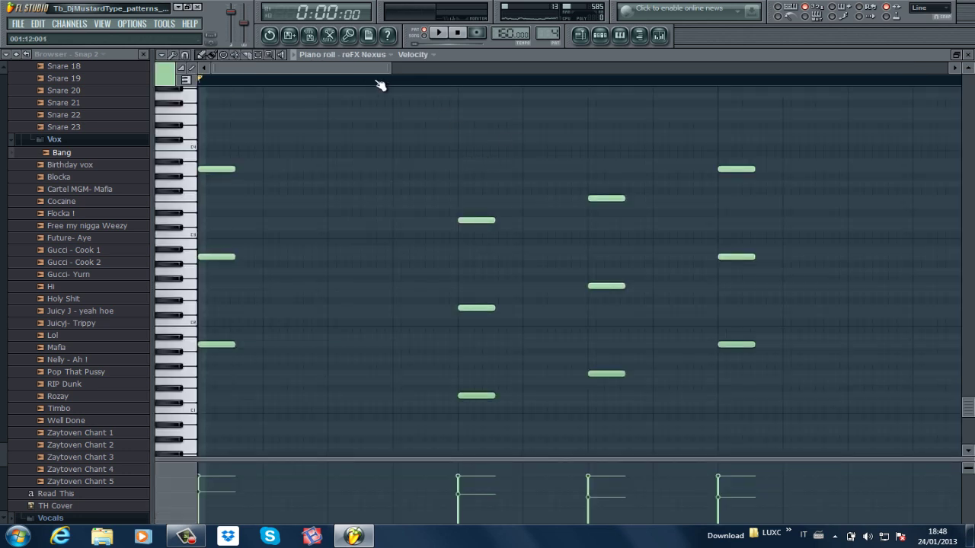
left_click_drag(387, 71, 311, 61)
left_click_drag(413, 71, 897, 71)
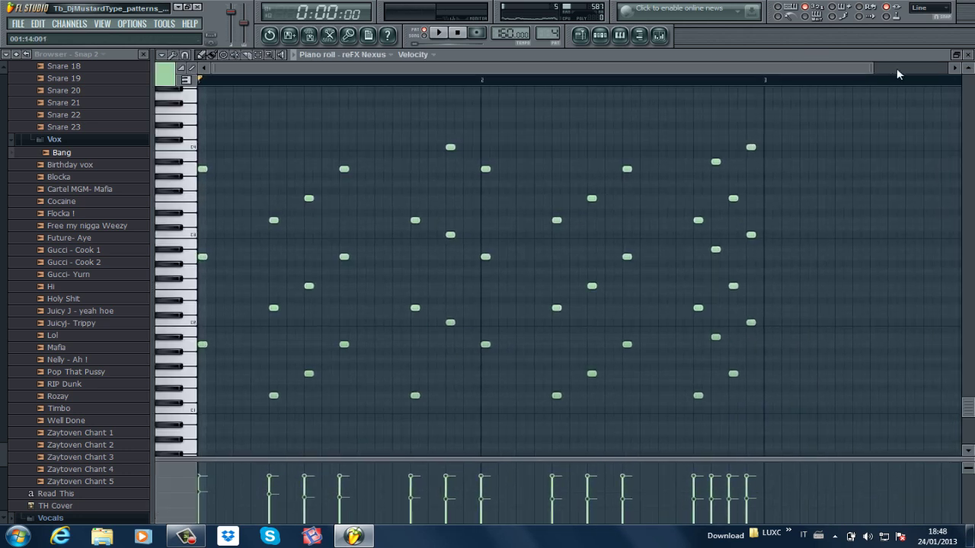
left_click(968, 54)
left_click(580, 37)
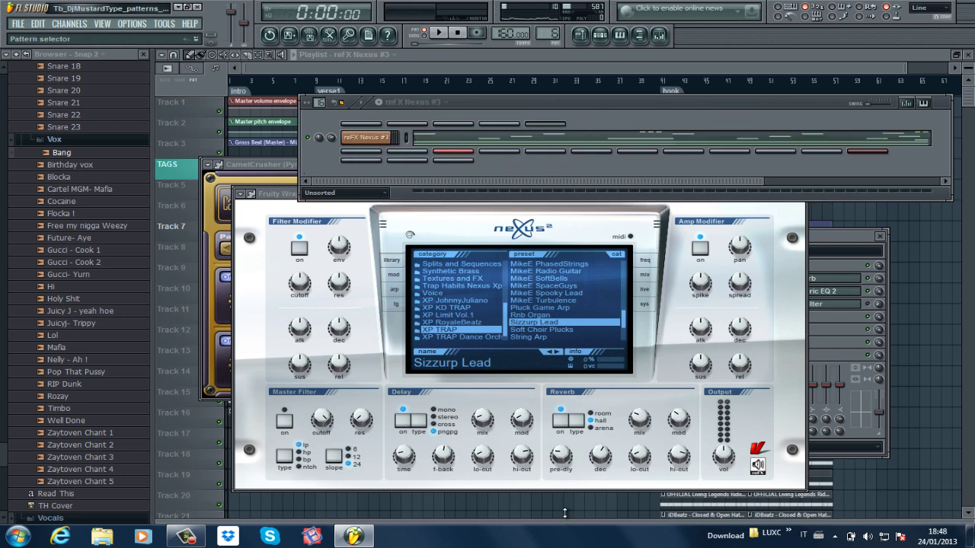
- Open reFX Nexus #3 zoomed out and play its melody over two held notes twice
left_click(492, 142)
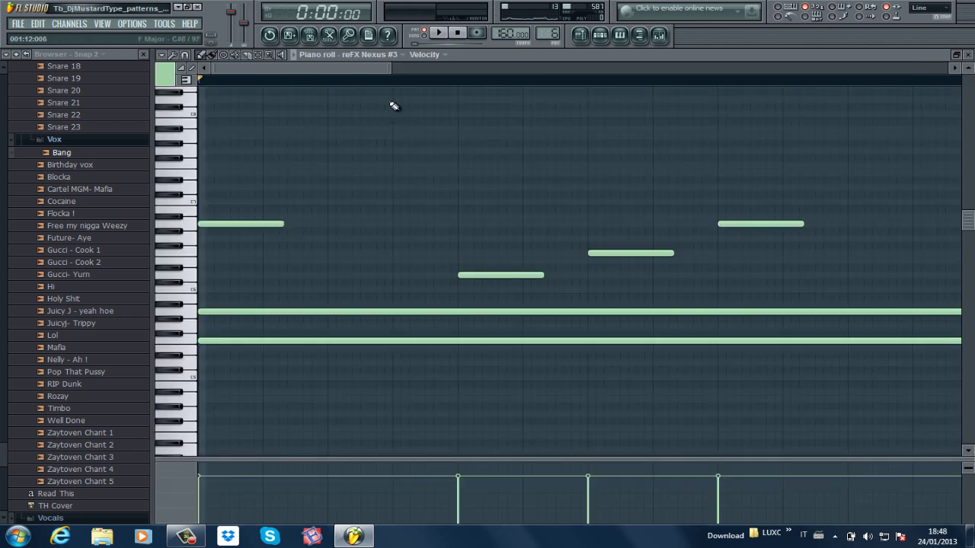
left_click_drag(390, 70, 810, 68)
key("space")
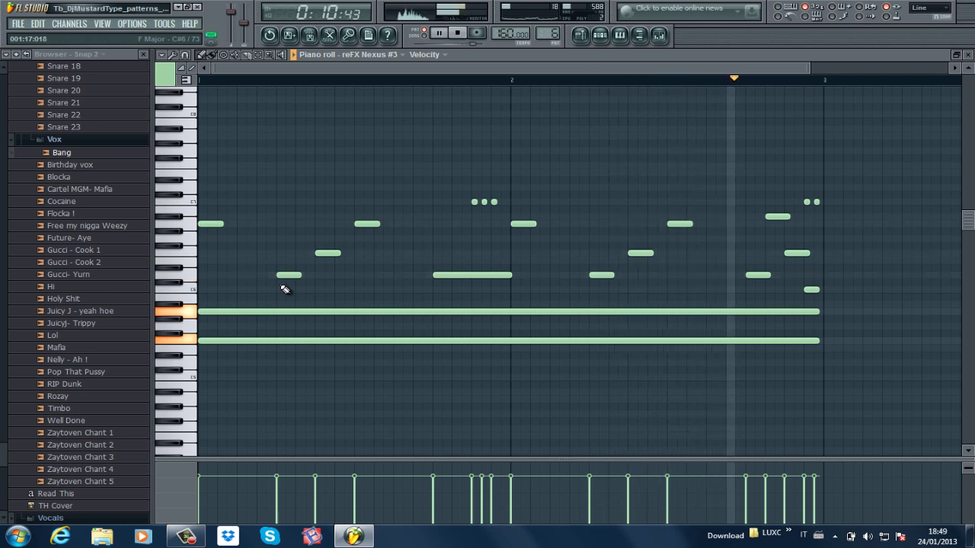
key("space")
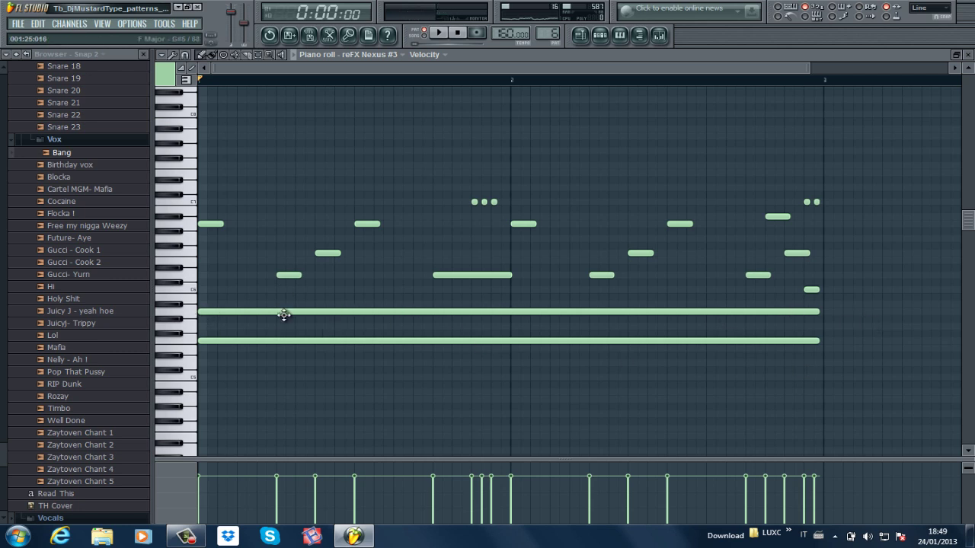
key("space")
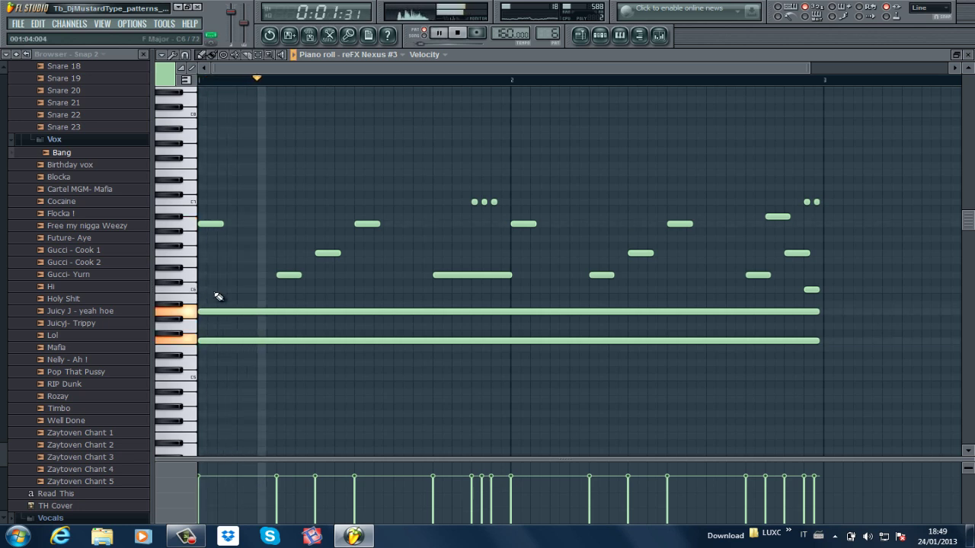
key("space")
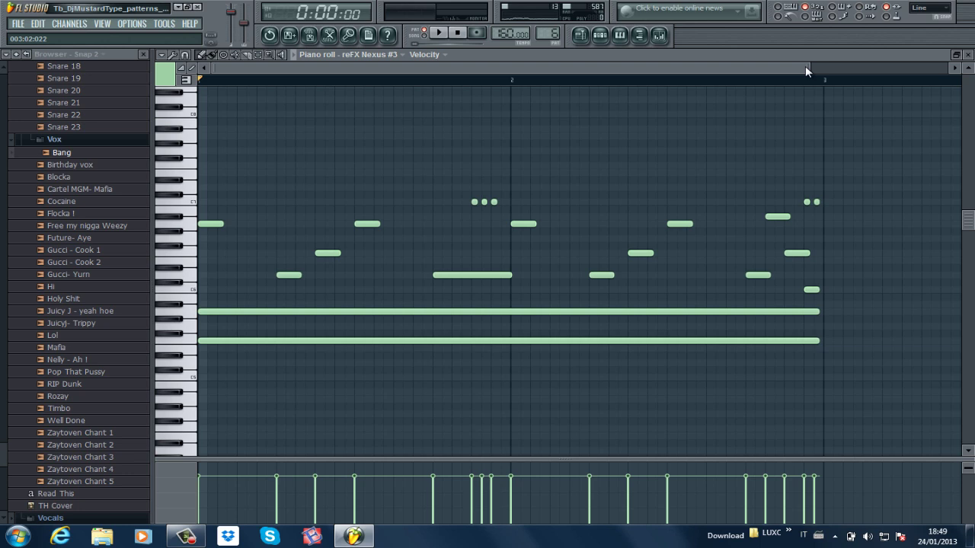
- Close the piano roll, switch to Hit (1), and dismiss the Nexus Fruity Wrapper window
left_click(969, 57)
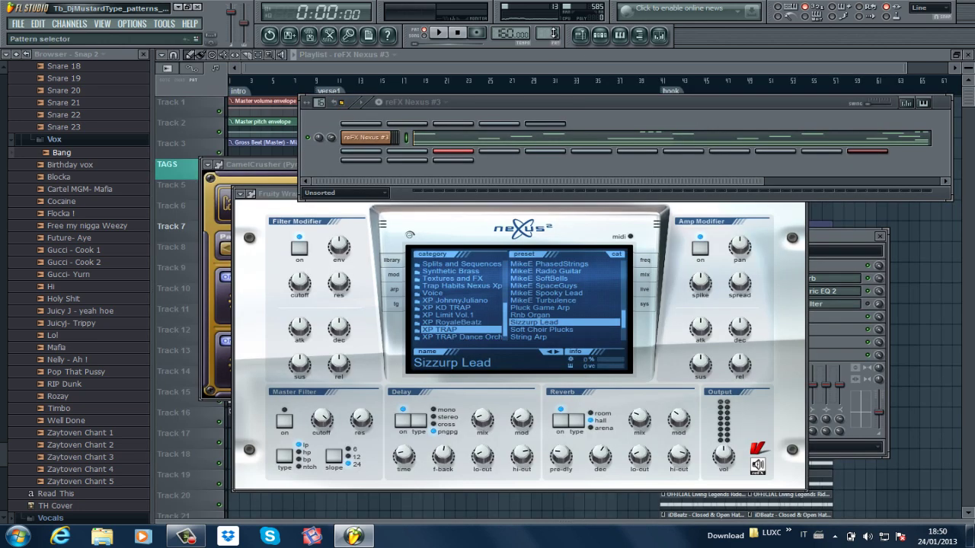
scroll(548, 33, "down", 1)
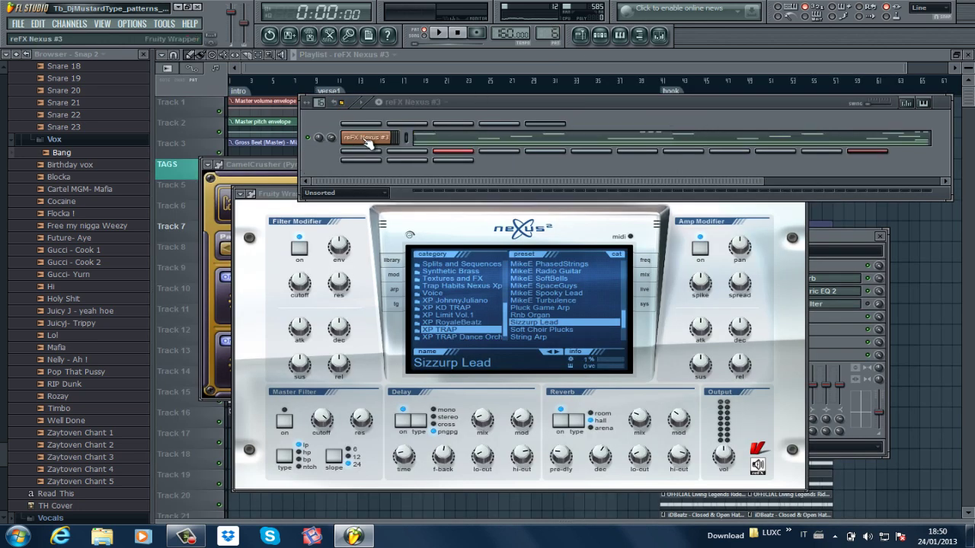
left_click(365, 138)
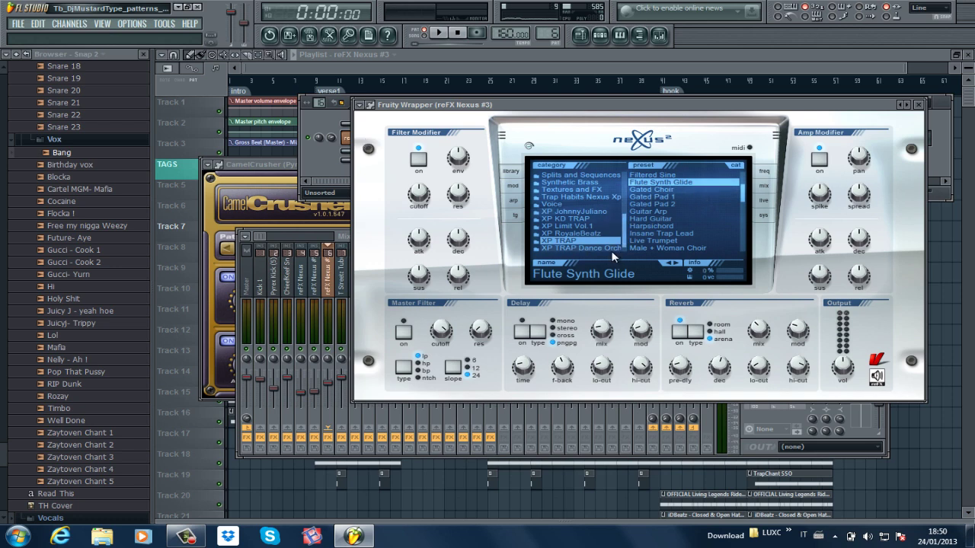
left_click(920, 106)
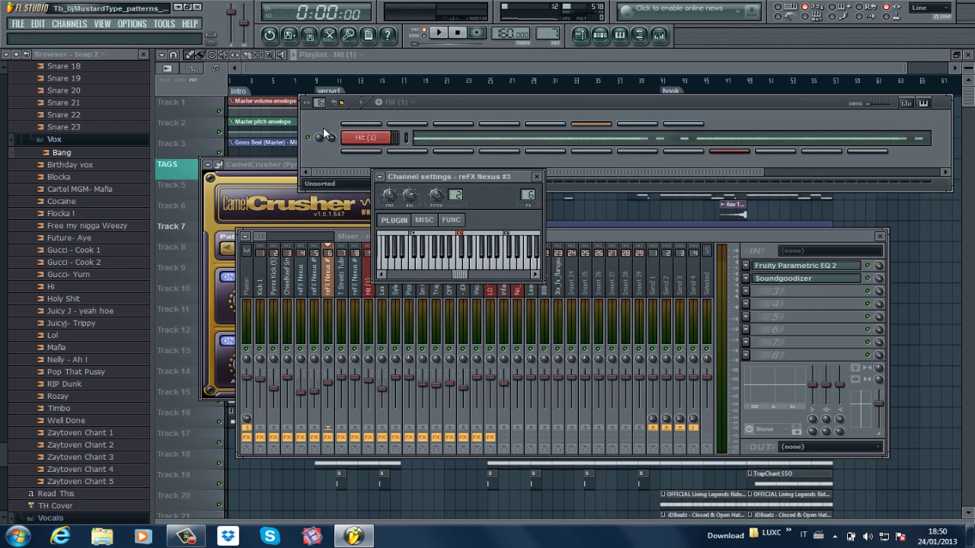
- Open the Hit (1) sample settings and zoomed-out piano roll showing note pan
left_click(364, 138)
left_click(451, 140)
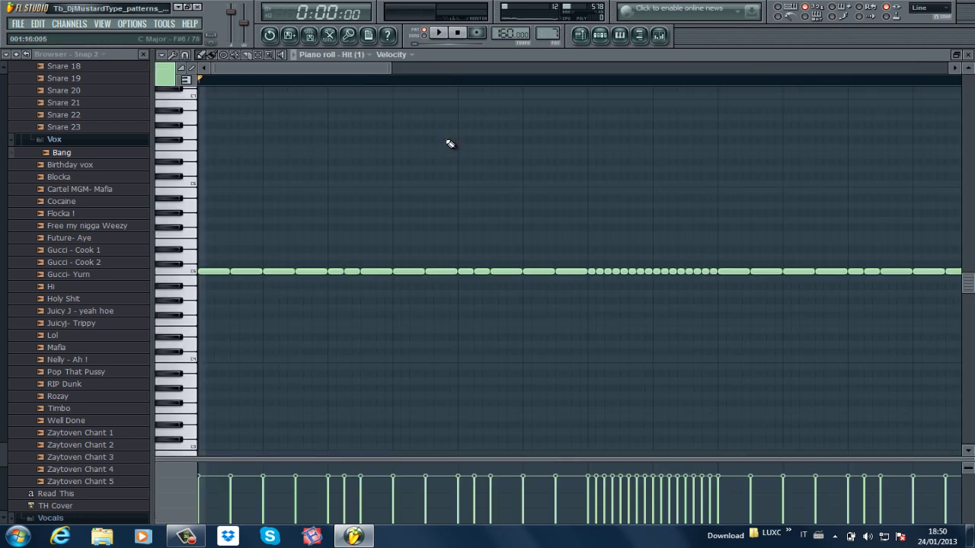
left_click_drag(392, 69, 739, 69)
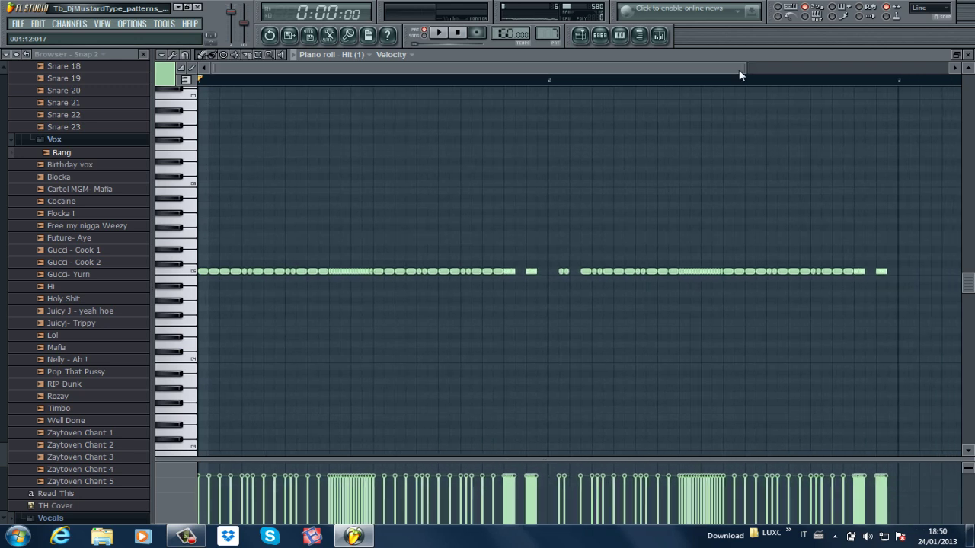
left_click(412, 54)
left_click(411, 78)
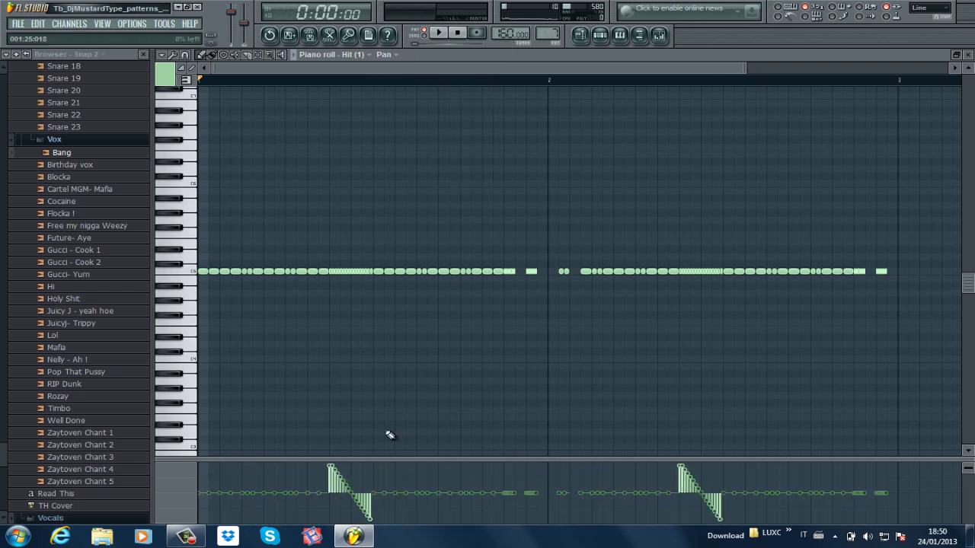
- Check the Fine pitch curve, return to Pan, and play the Hit (1) pattern
left_click(389, 55)
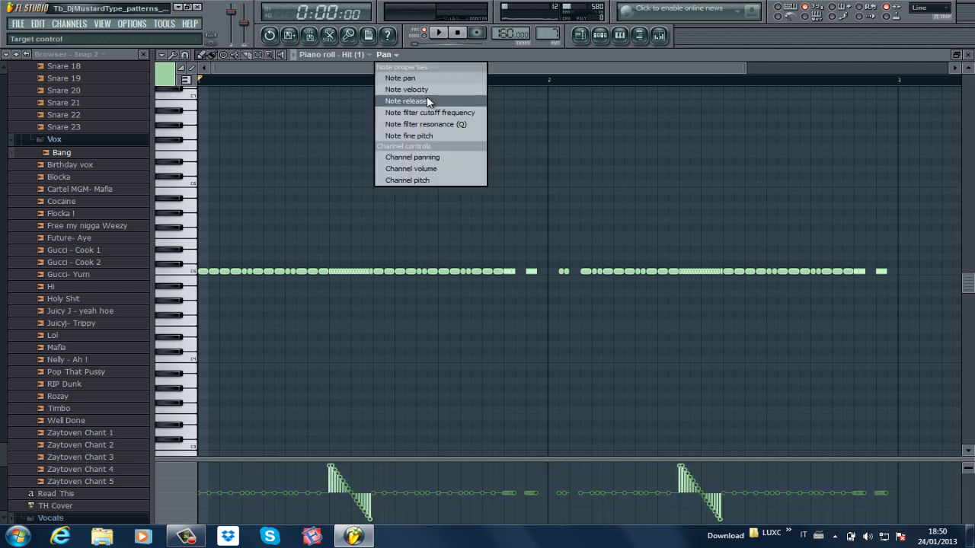
left_click(415, 137)
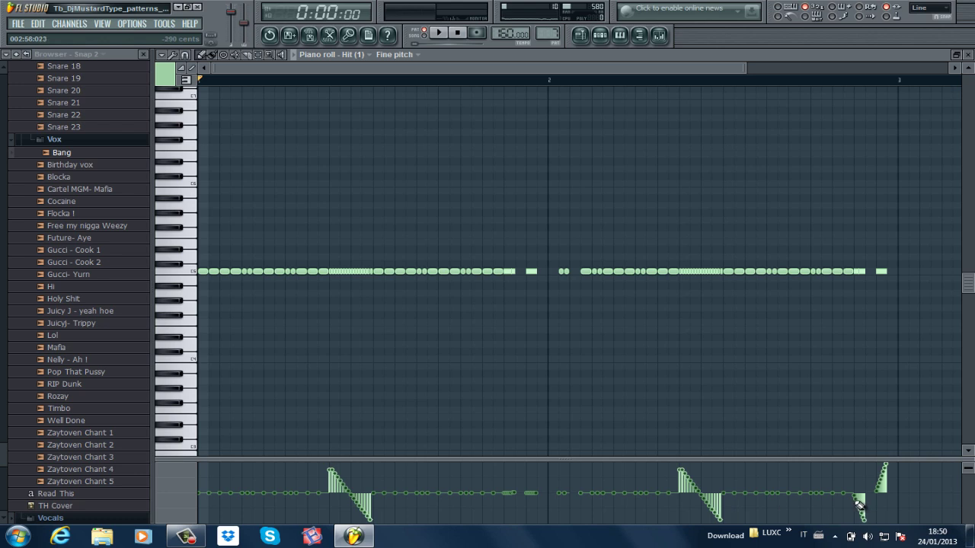
left_click(417, 56)
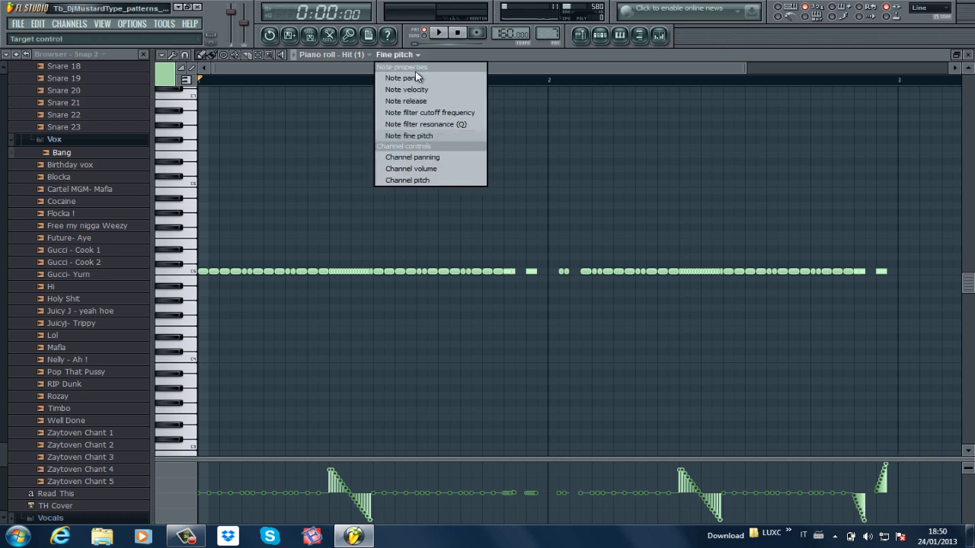
left_click(416, 78)
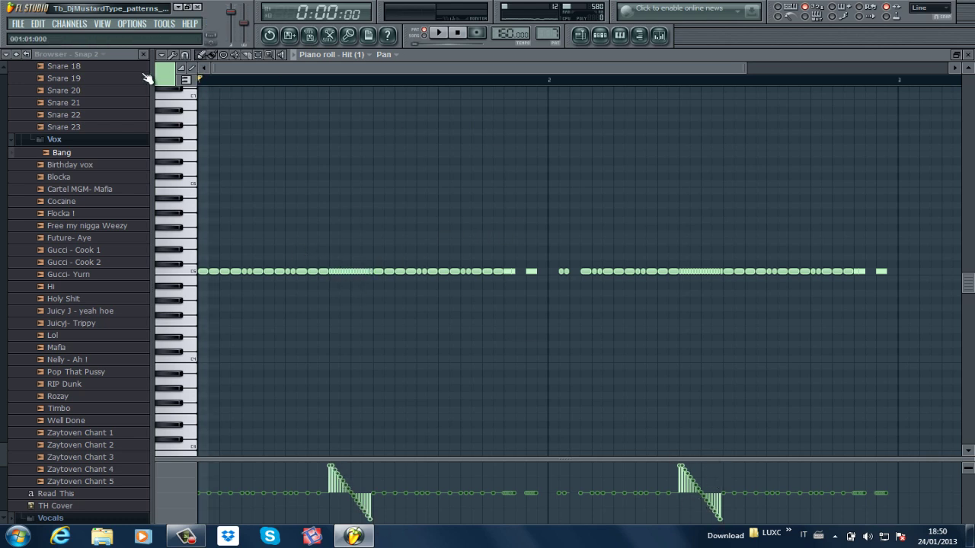
key("space")
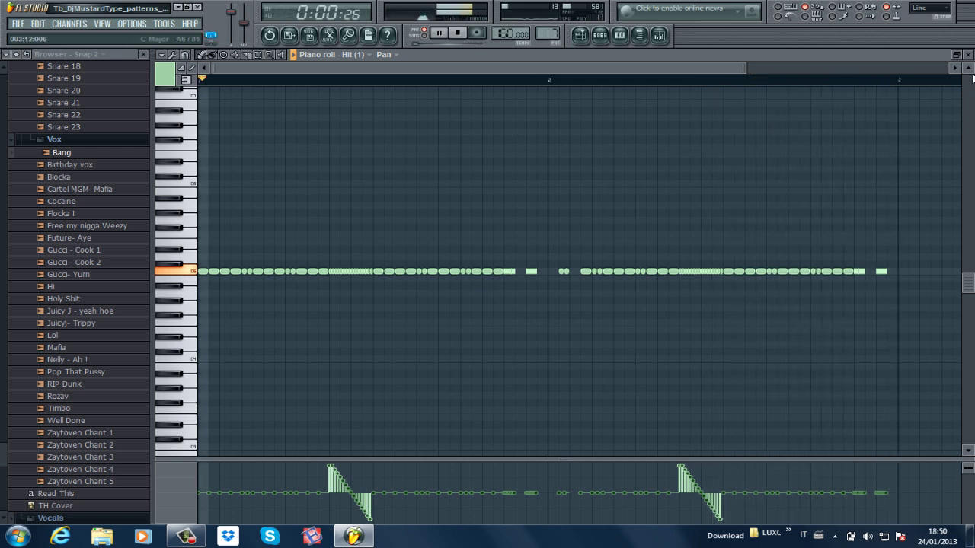
key("space")
- Switch to Lex Hit, play it, and view its run of C5 notes zoomed out
left_click(968, 54)
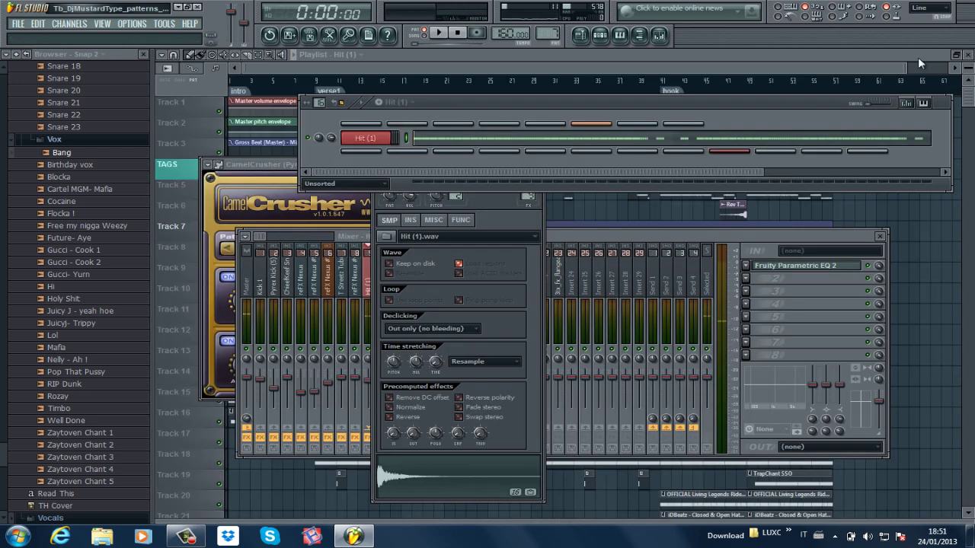
scroll(554, 32, "up", 1)
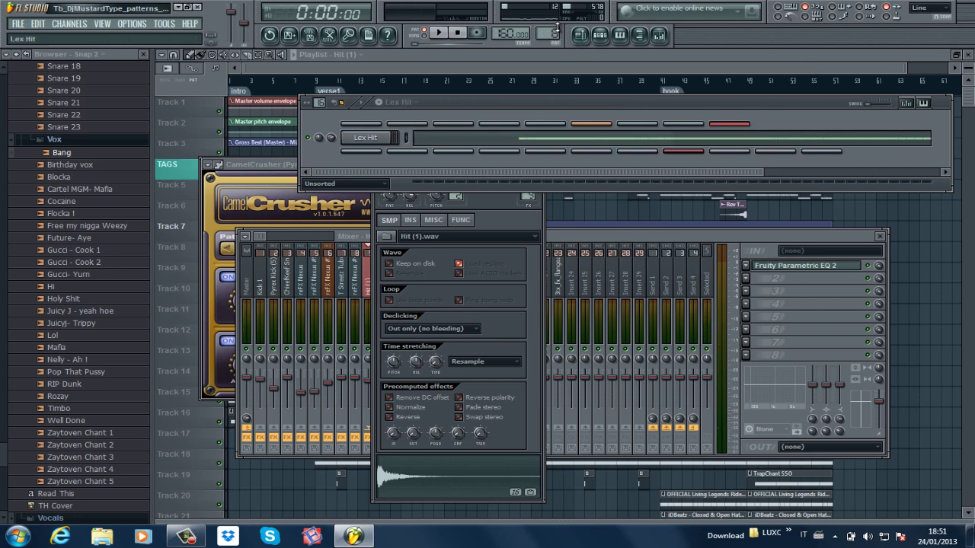
key("space")
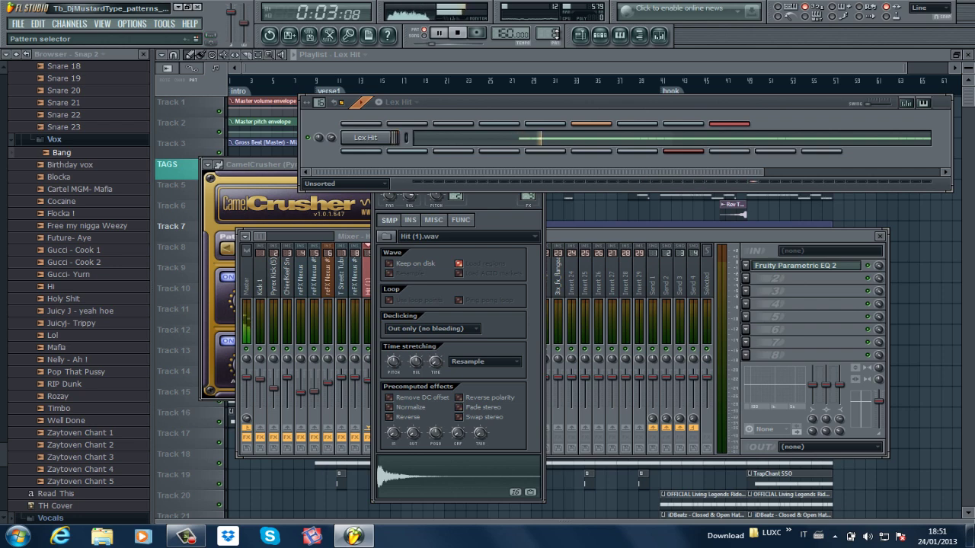
left_click(585, 145)
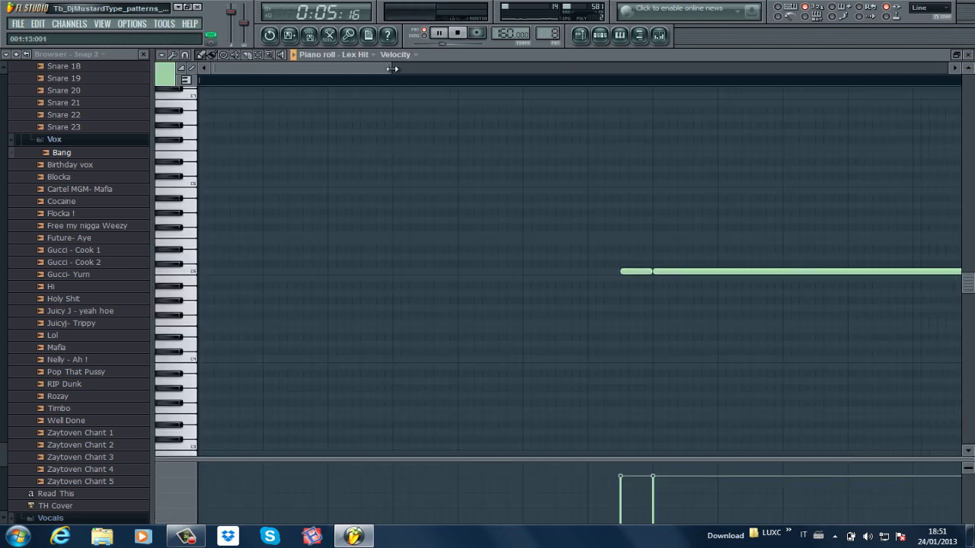
left_click_drag(391, 69, 786, 69)
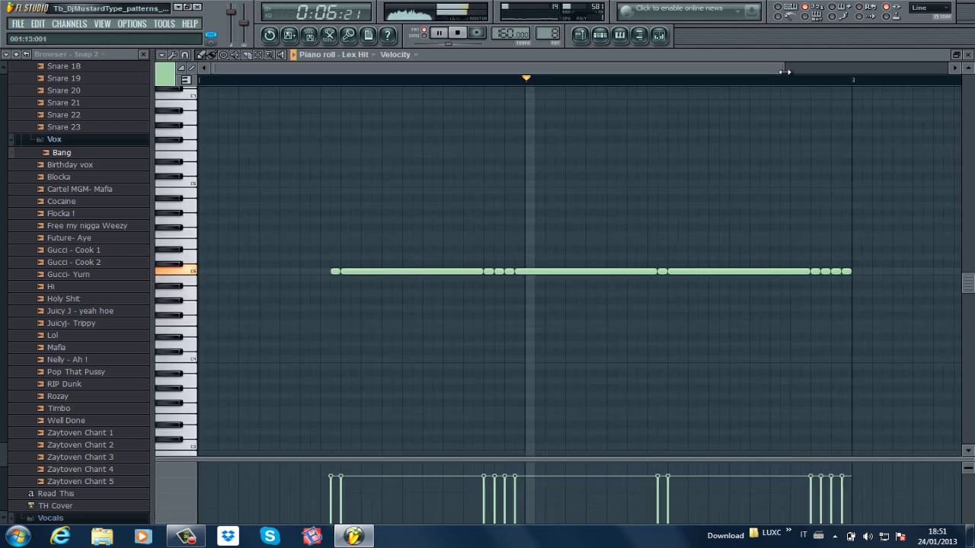
key("space")
left_click(968, 56)
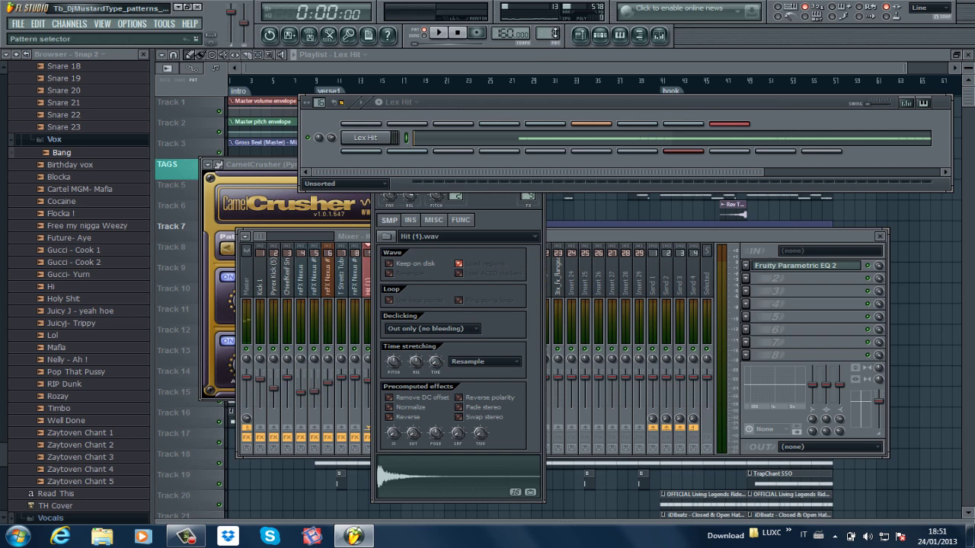
- Select Im Gucci Cymbal, play it, and open its piano roll zoomed out
scroll(549, 33, "up", 1)
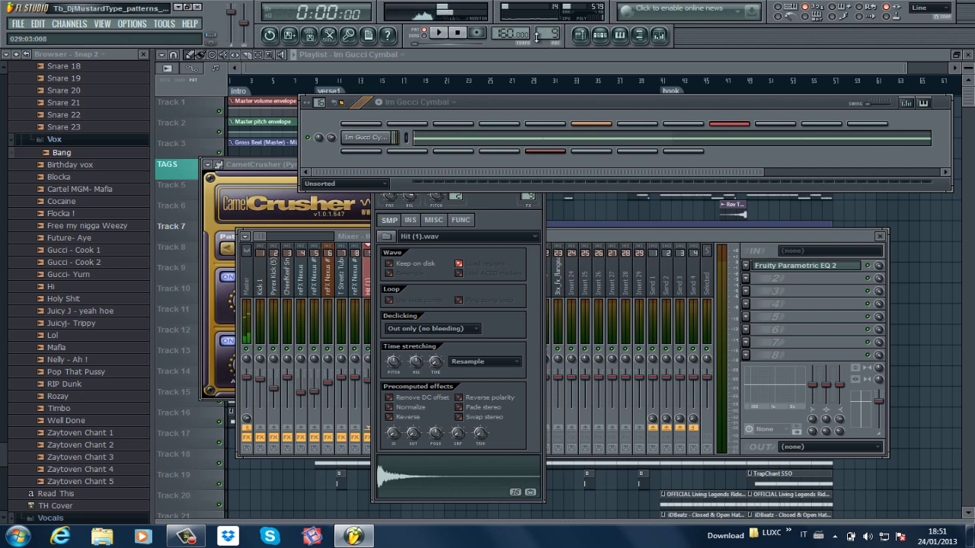
key("space")
key("F7")
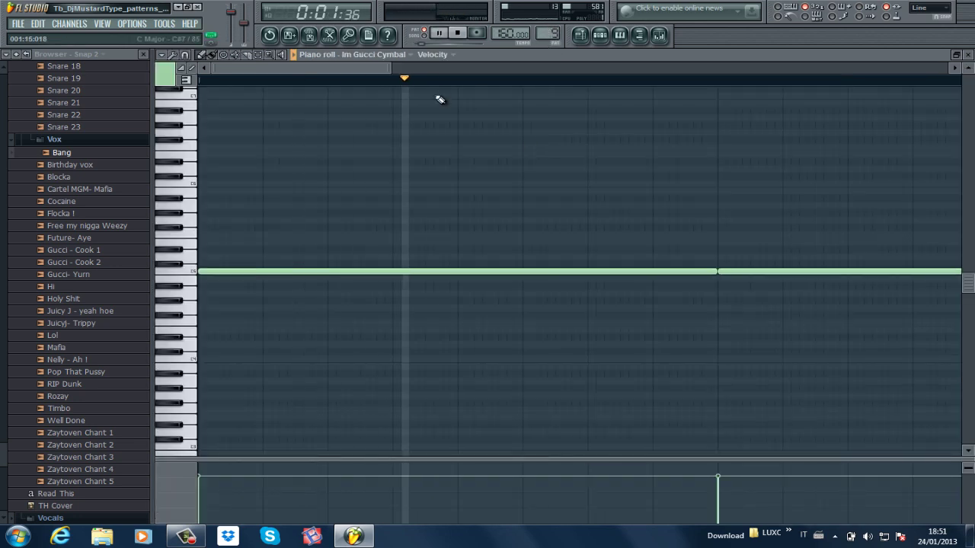
left_click_drag(391, 68, 871, 51)
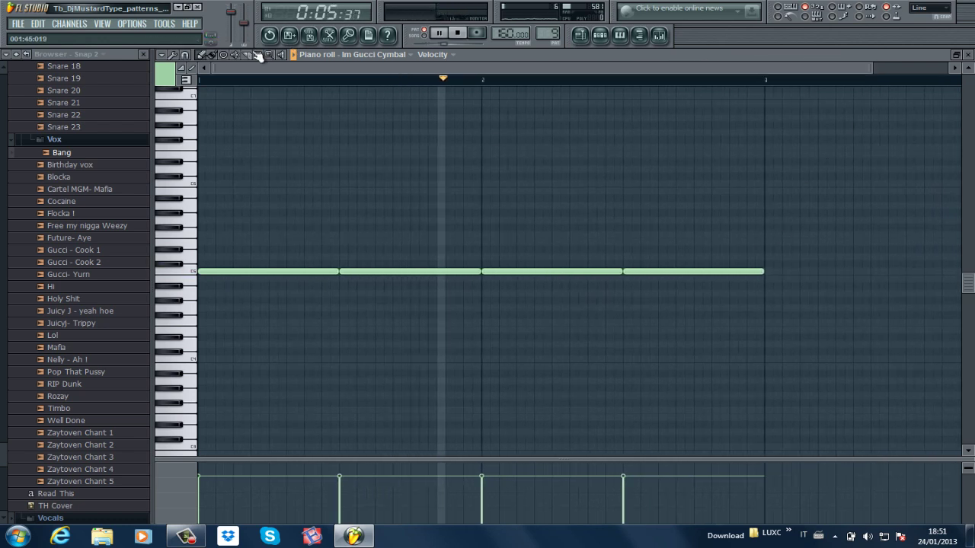
key("space")
- Trim all four cymbal notes to about a quarter length, replaying to check
mouse_move(790, 203)
left_mouse_down()
mouse_move(697, 229)
mouse_move(194, 282)
left_mouse_up()
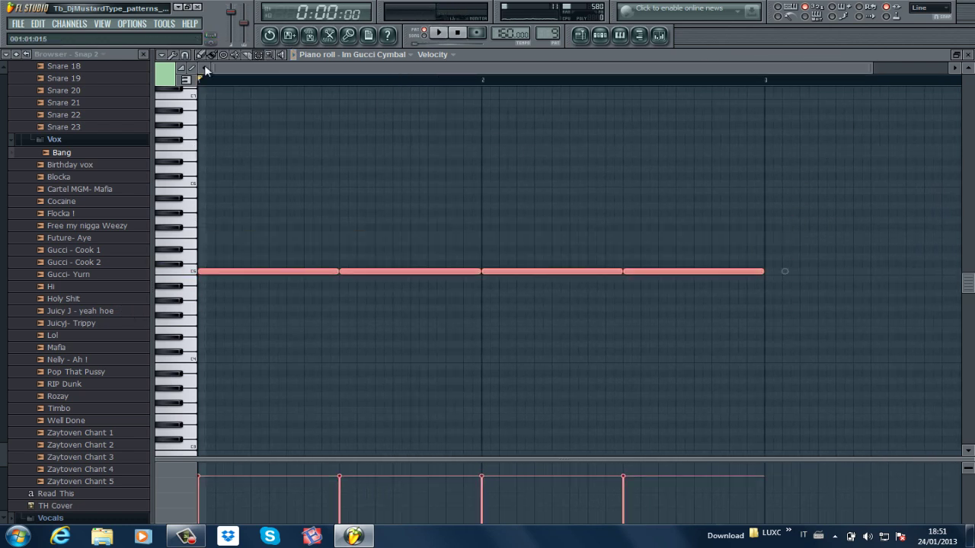
left_click(201, 54)
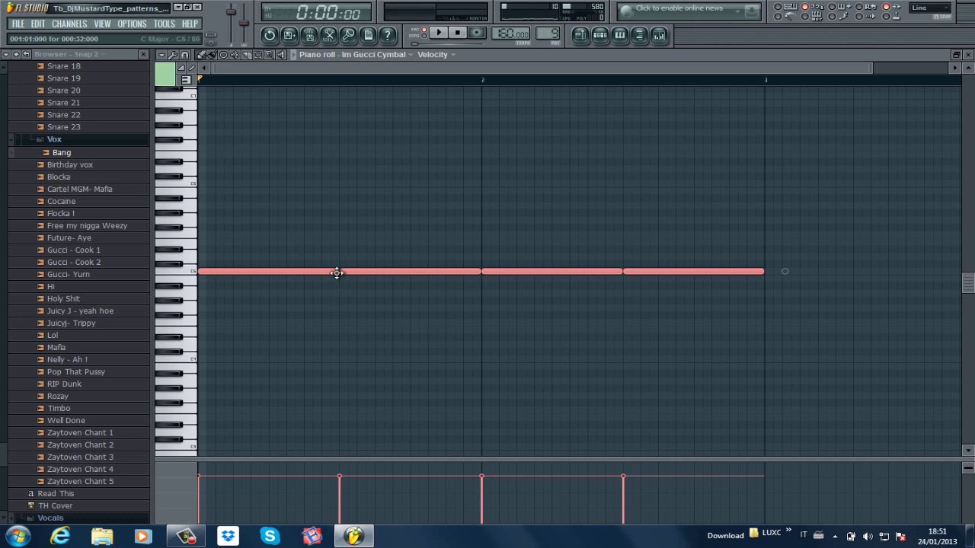
left_click_drag(764, 271, 702, 273)
key("space")
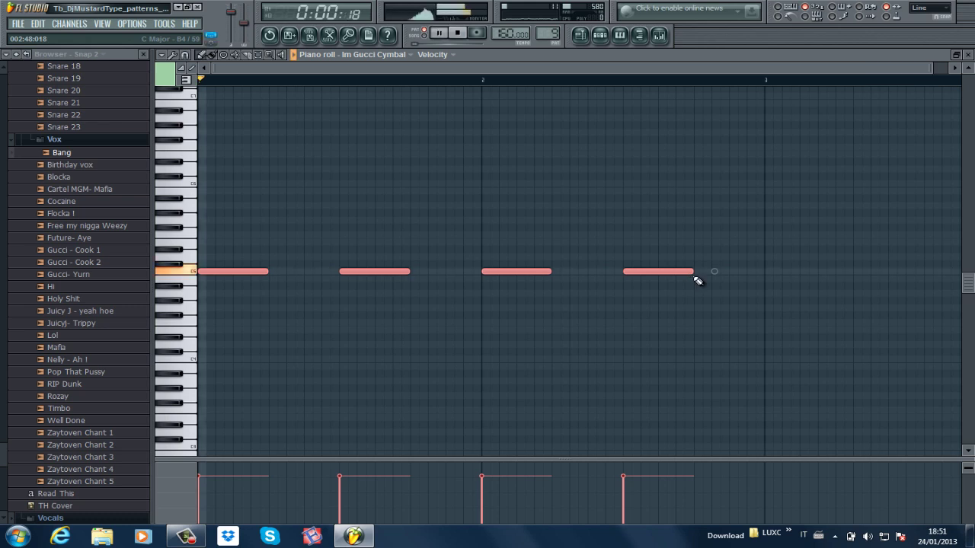
key("space")
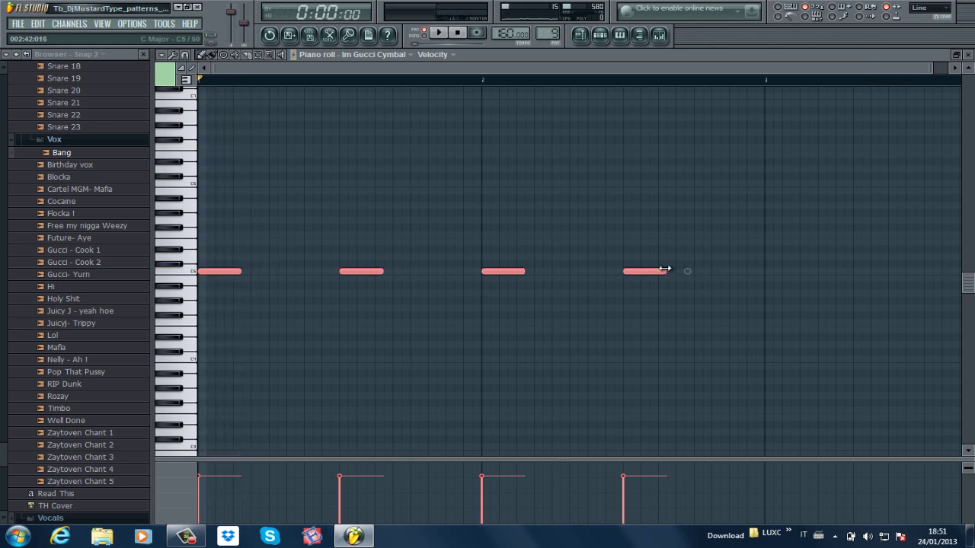
left_click_drag(665, 269, 656, 270)
key("space")
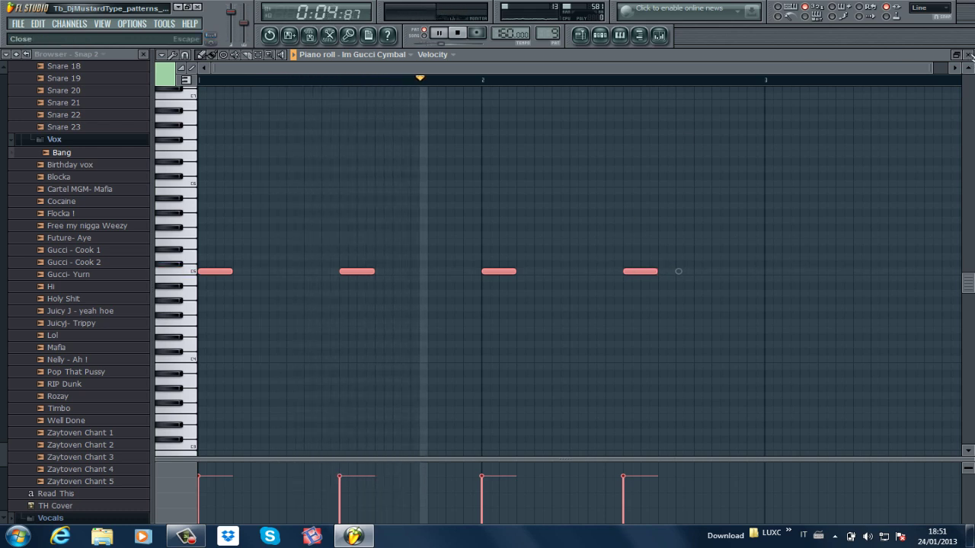
- Switch to TrapChant SSO, play it, and open its notes zoomed out
left_click(968, 55)
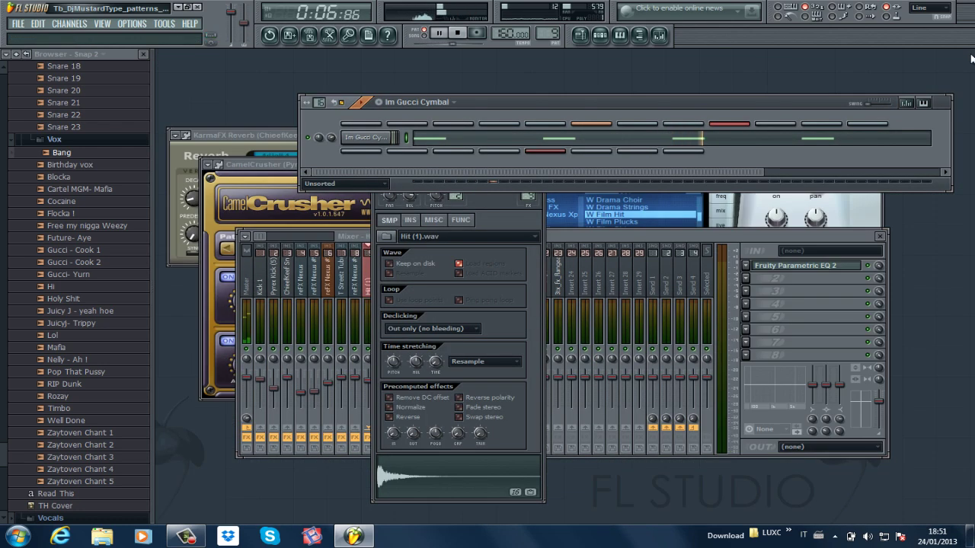
key("space")
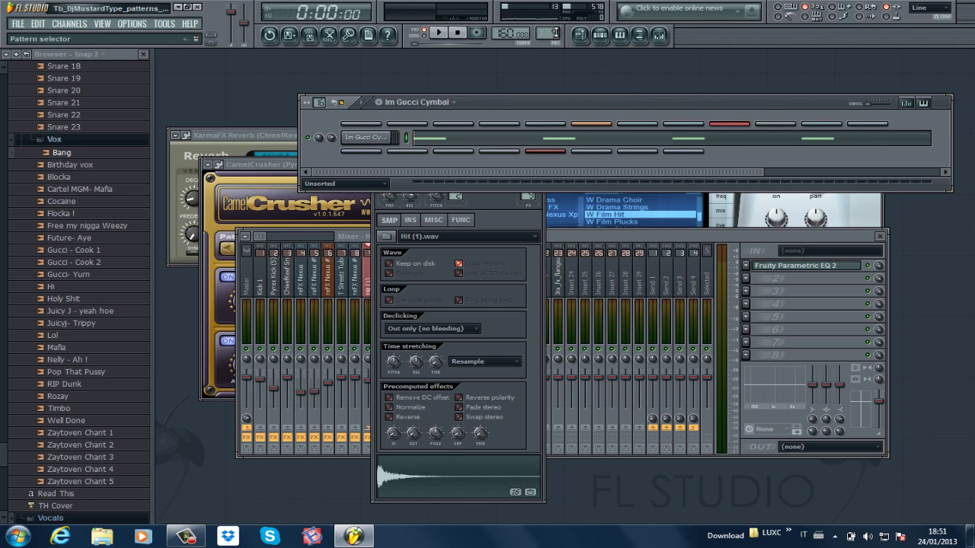
left_click_drag(555, 32, 557, 26)
key("space")
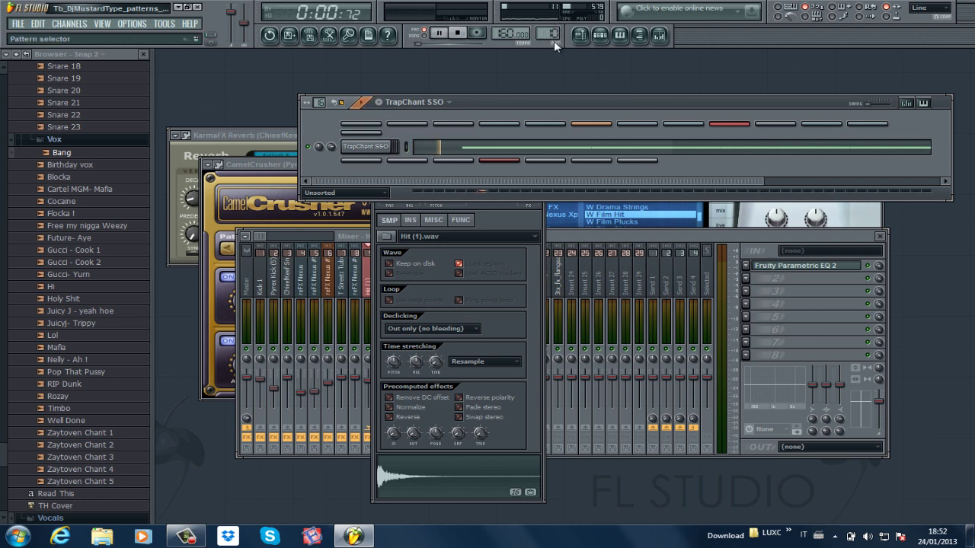
key("F7")
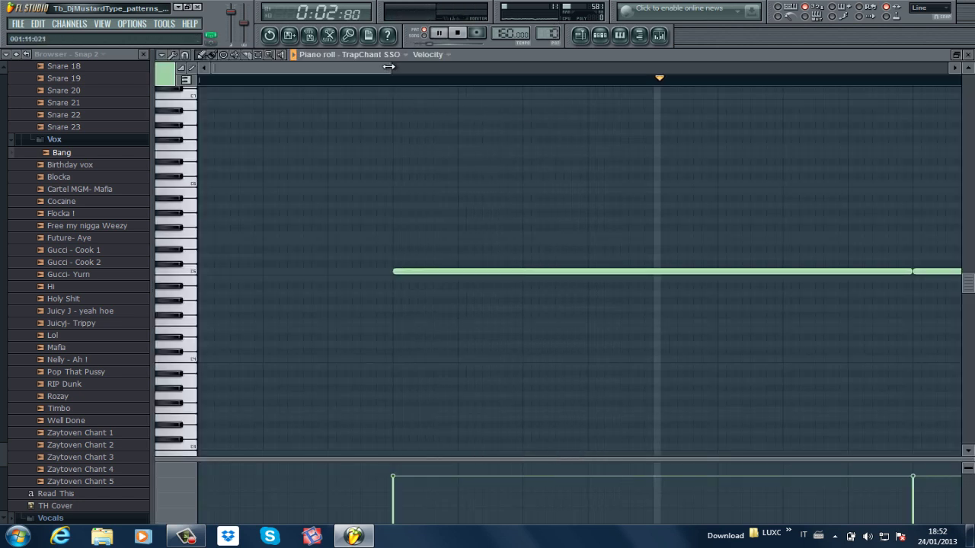
left_click_drag(401, 68, 834, 80)
- Shorten the four TrapChant SSO notes, then play the OFFICIAL Living Legends Ride SSO pattern
left_click_drag(797, 252, 252, 306)
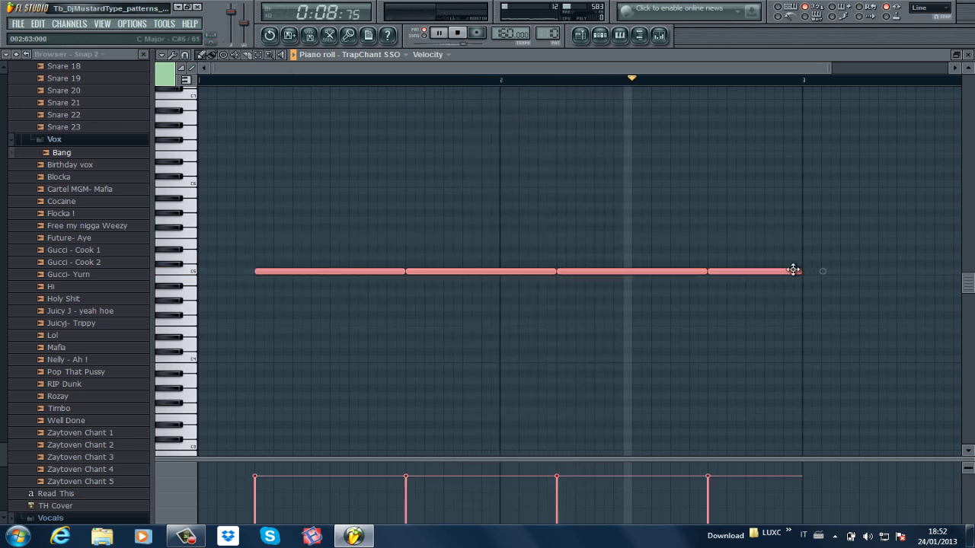
left_click_drag(802, 271, 741, 273)
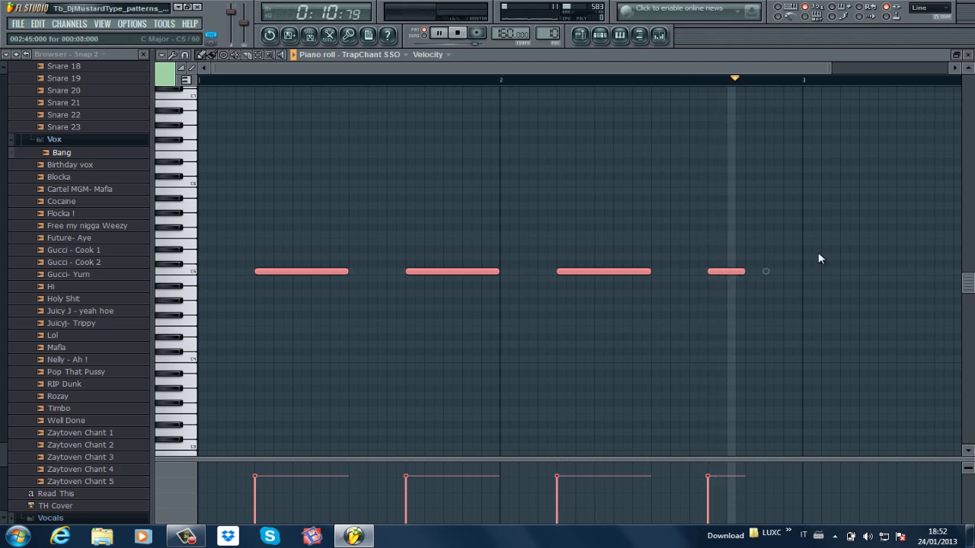
left_click(969, 55)
key("space")
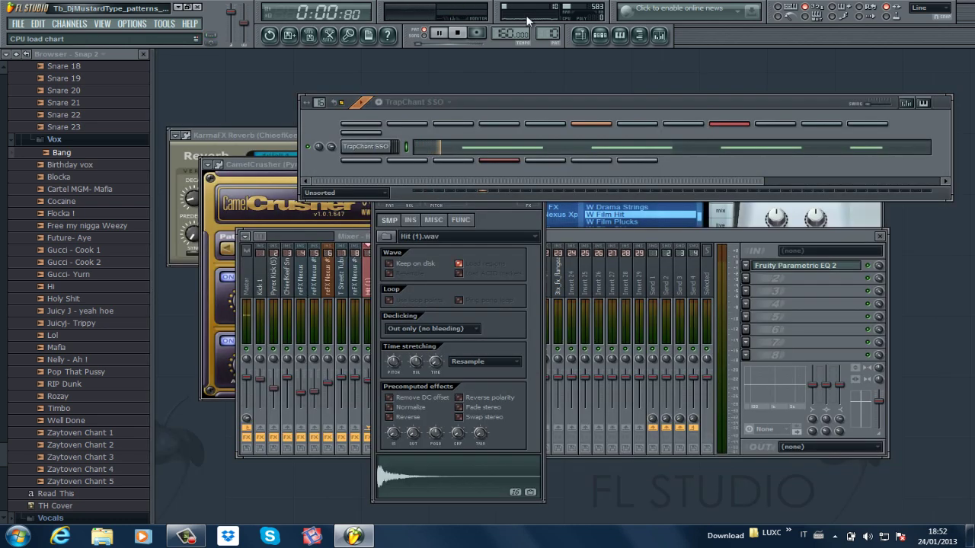
scroll(556, 30, "up", 1)
key("space")
key("space")
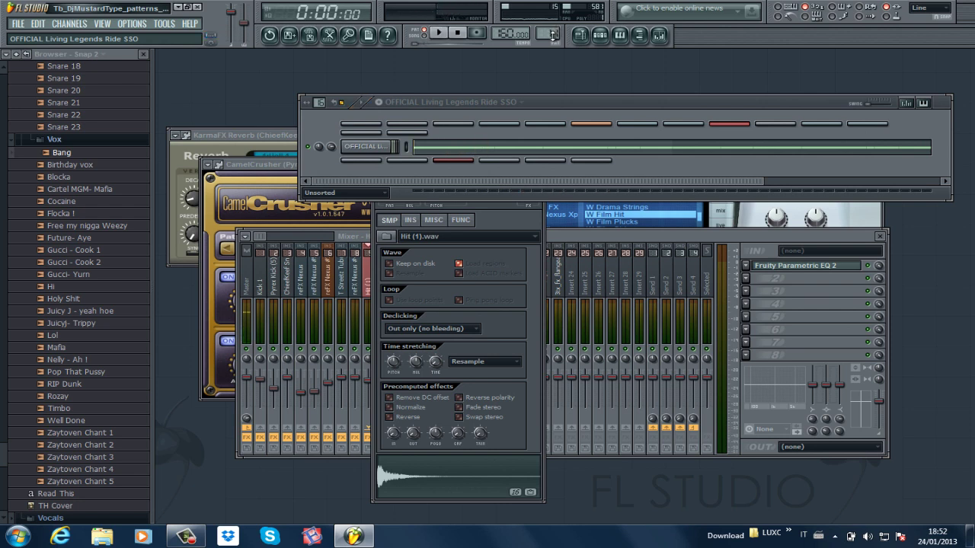
- Review the Living Legends Ride's C5 note run, then play iDBeatz - Closed & Open Hats (17)
left_click(580, 148)
key("space")
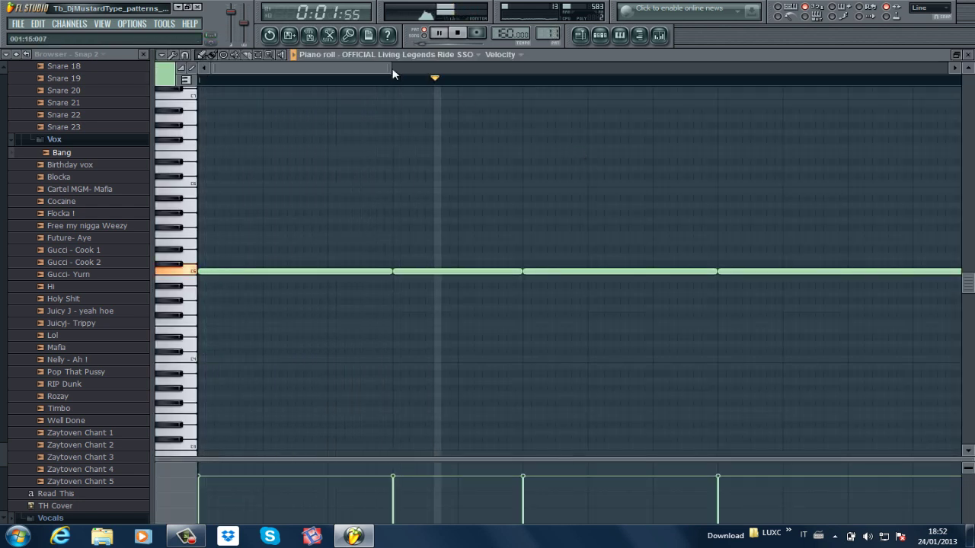
scroll(389, 67, "down", 3)
scroll(453, 91, "down", 3)
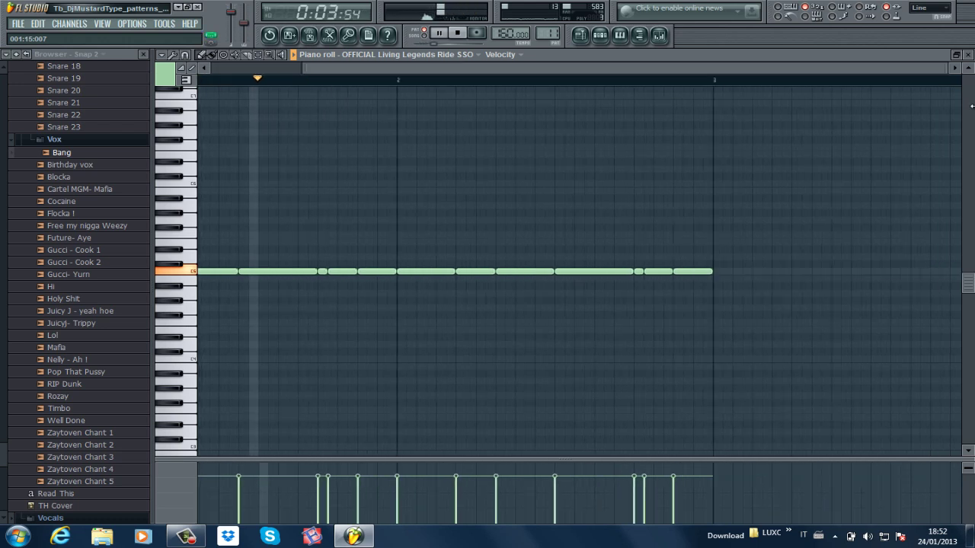
scroll(489, 191, "down", 1)
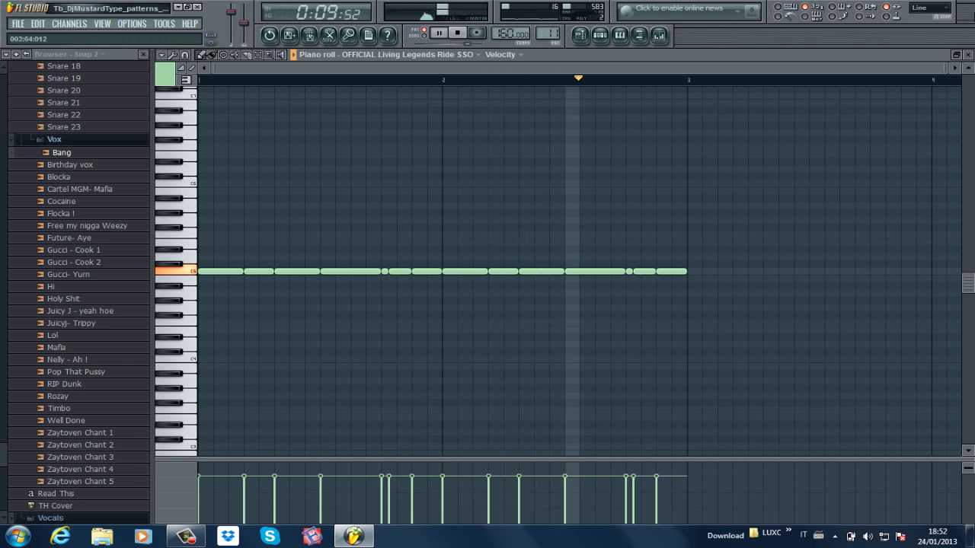
left_click(970, 55)
key("space")
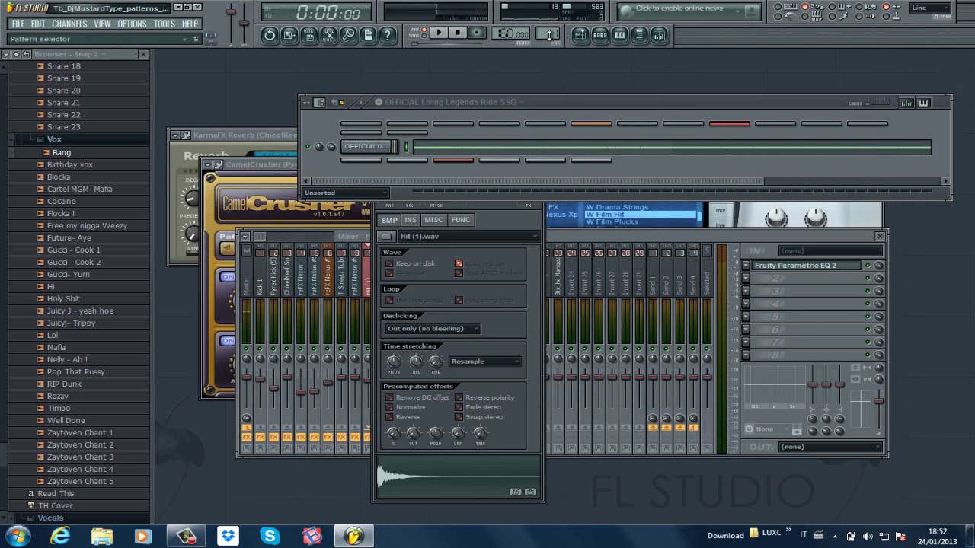
key("space")
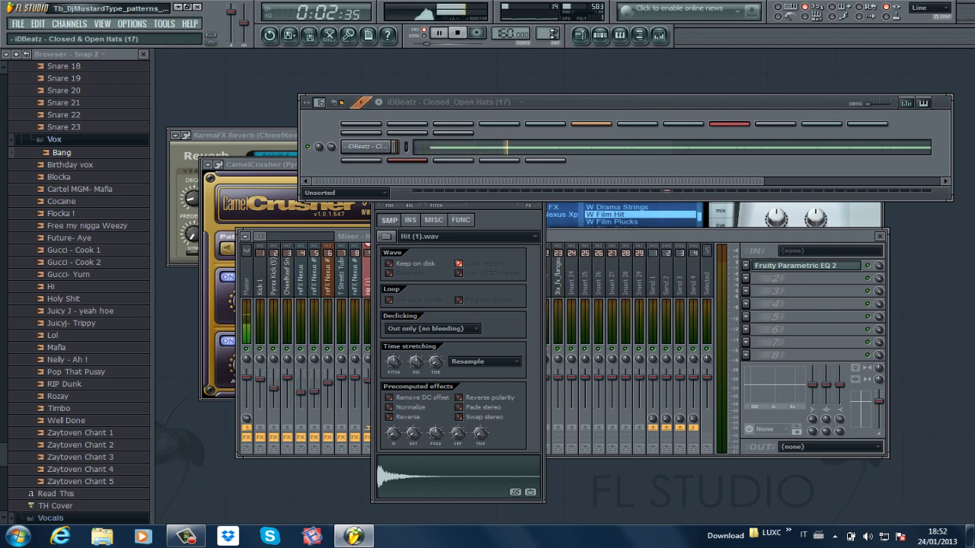
- Switch to Vocal_Huh, play it, and view its notes in the piano roll
key("space")
scroll(553, 34, "up", 1)
key("space")
left_click(559, 150)
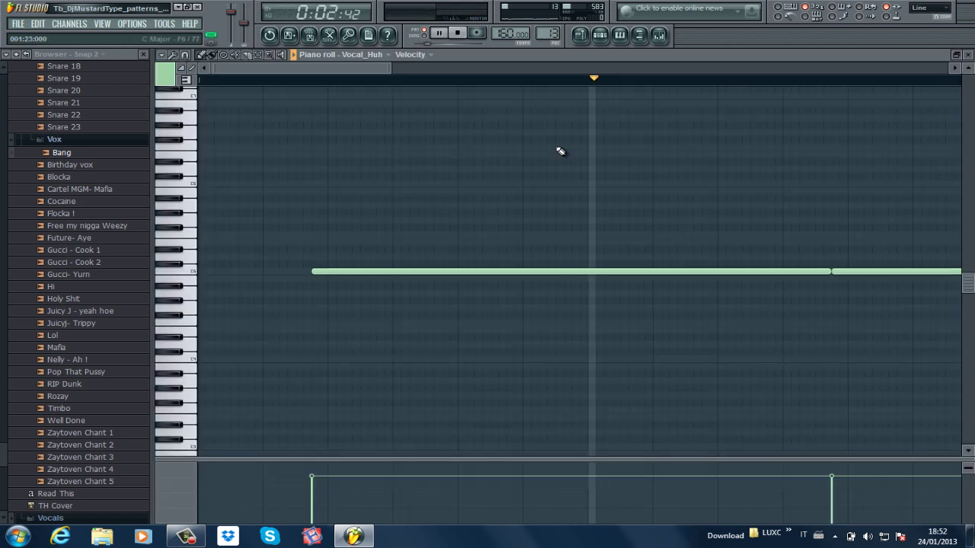
left_click_drag(693, 86, 852, 98)
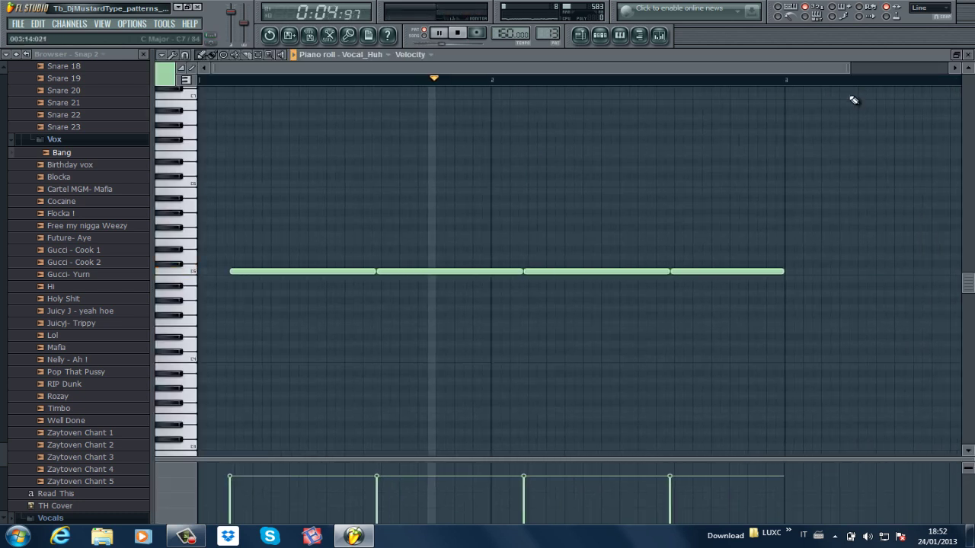
left_click(968, 55)
key("space")
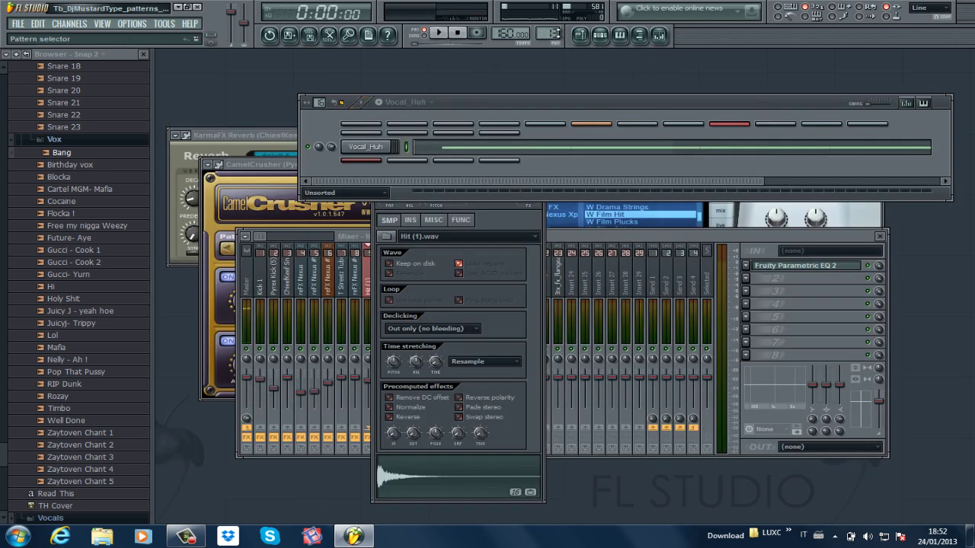
- Play 808-claps 004 and Pattern 15, then move on to Pattern 16
scroll(555, 35, "up", 1)
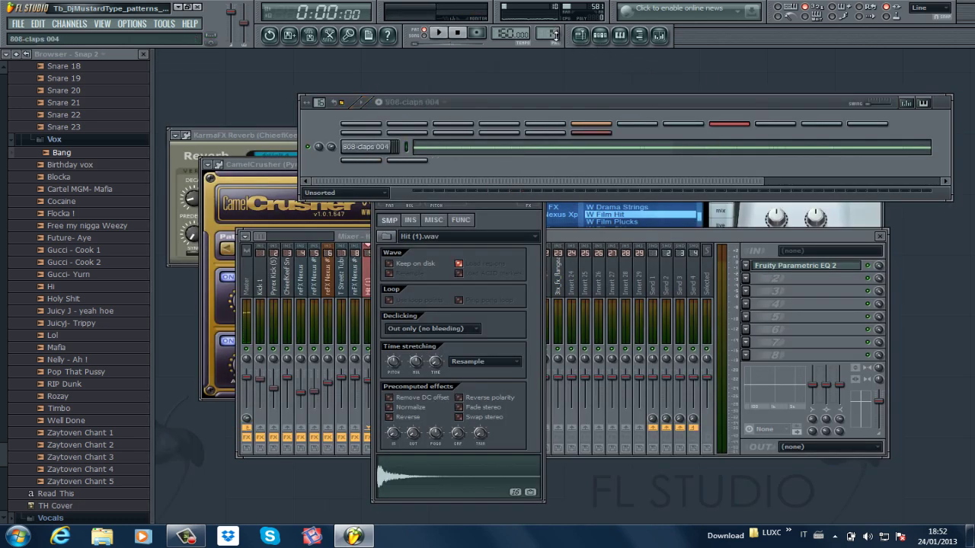
key("space")
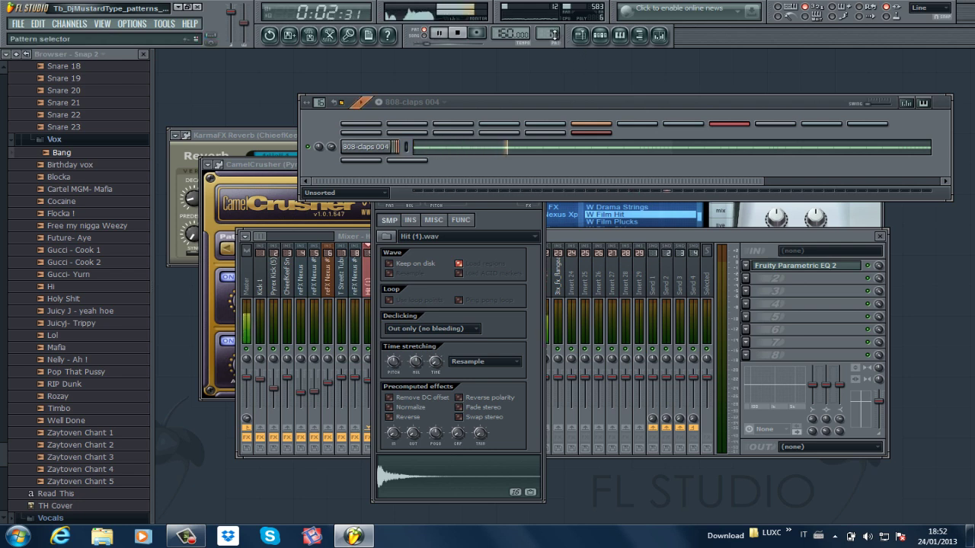
key("space")
scroll(554, 34, "up", 1)
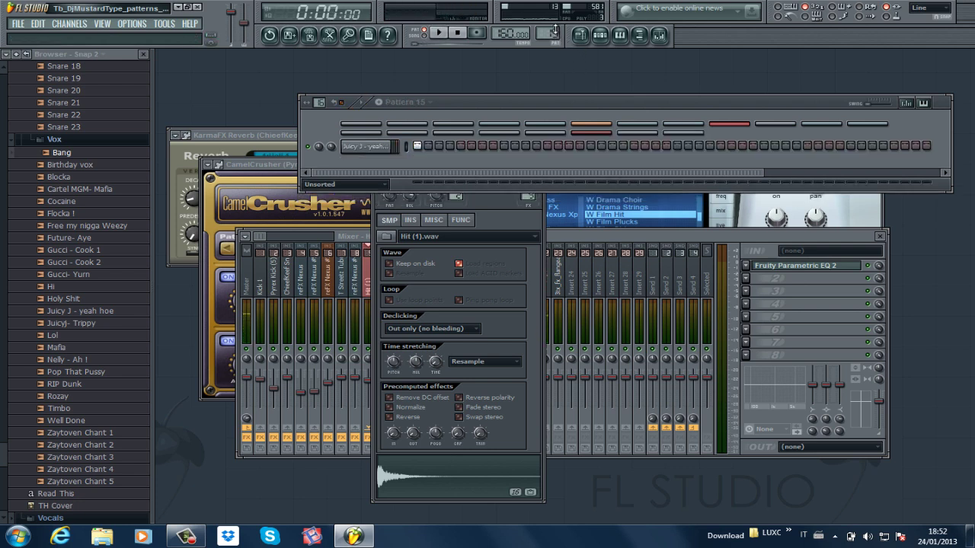
key("space")
key("space")
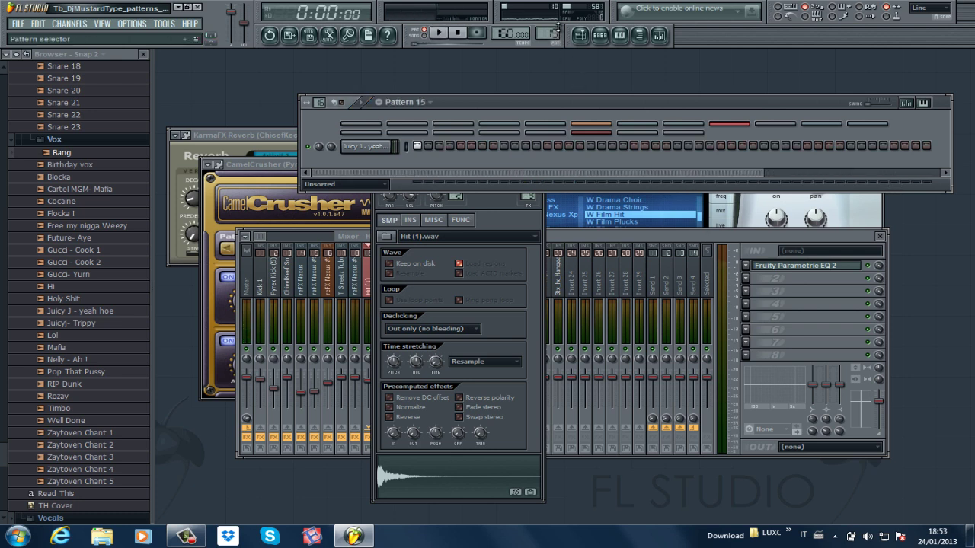
scroll(558, 28, "up", 1)
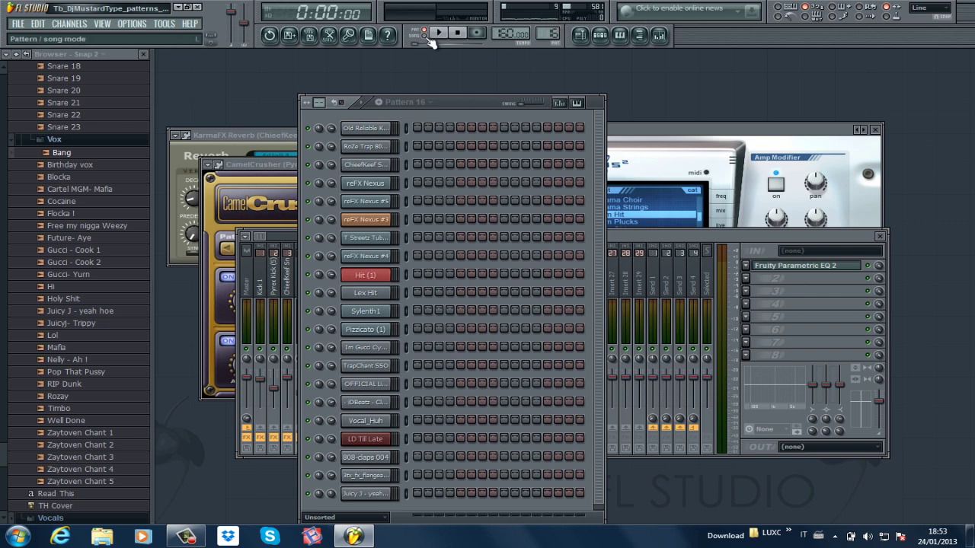
- Show the Playlist zoomed out to the full intro, verse1 and hook arrangement, and play it from the start
left_click(660, 35)
left_click(582, 35)
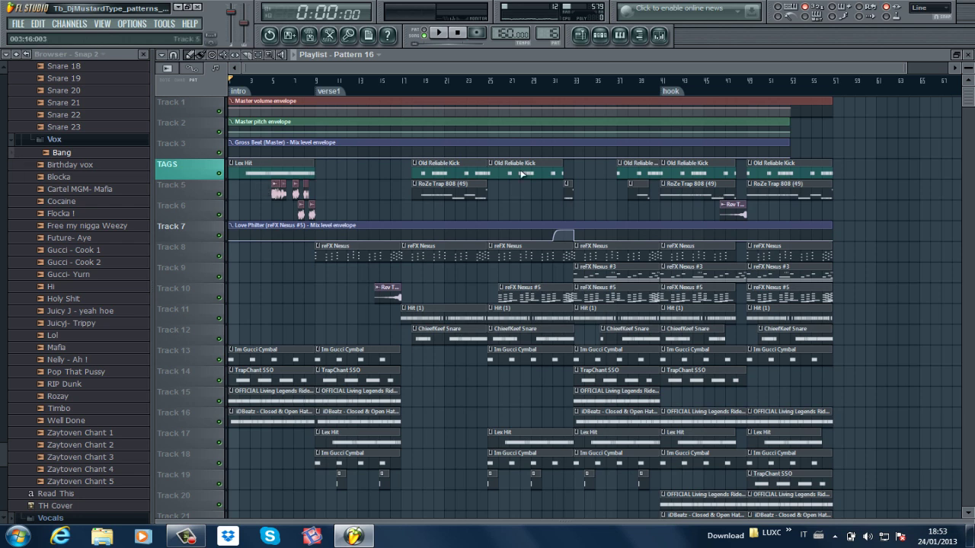
left_click_drag(906, 68, 949, 68)
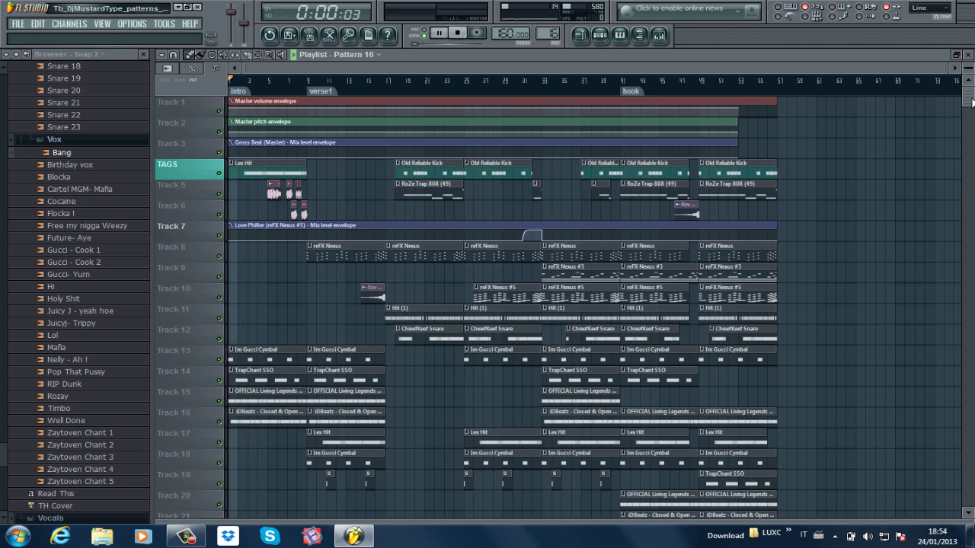
key("space")
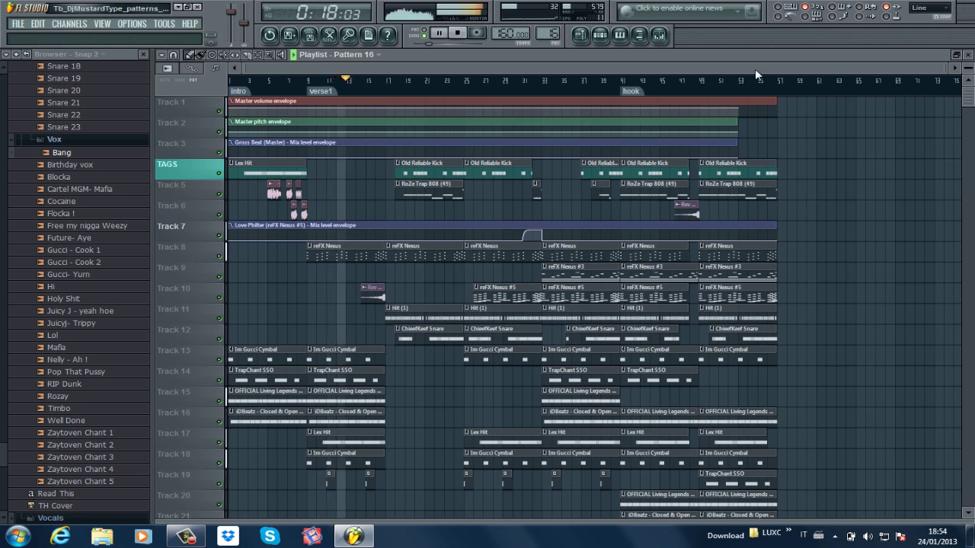
- On the reFX Nexus insert's Parametric EQ 2, move band 2 lower and narrow band 4's boost near 215 Hz
left_click(660, 35)
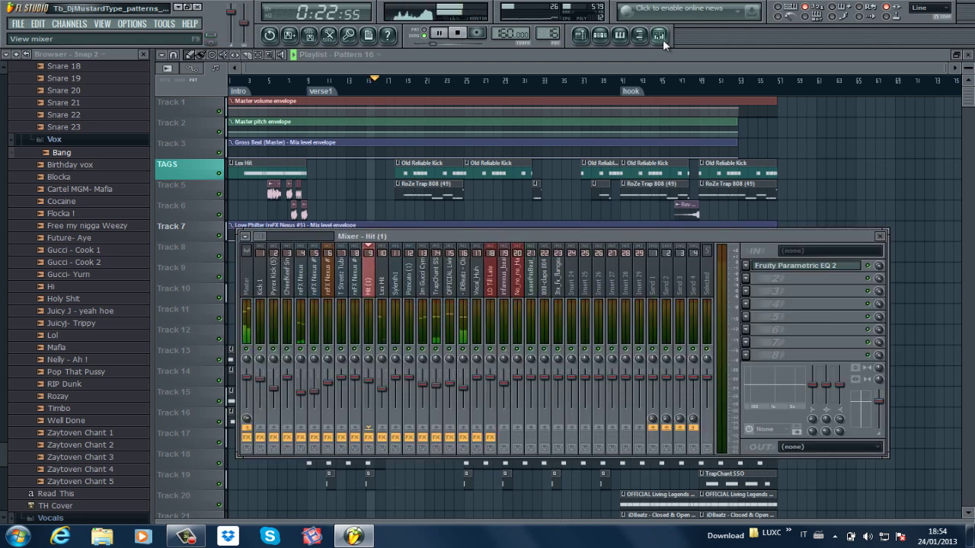
left_click(304, 292)
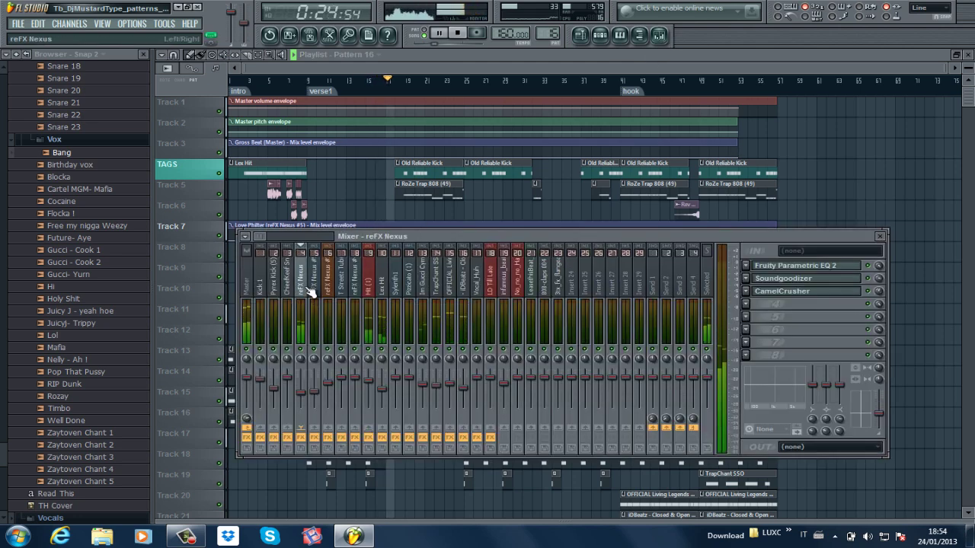
left_click(792, 265)
left_click_drag(273, 290, 244, 289)
mouse_move(288, 211)
left_mouse_down()
mouse_move(280, 229)
mouse_move(290, 206)
mouse_move(272, 195)
mouse_move(281, 196)
left_mouse_up()
scroll(281, 197, "up", 2)
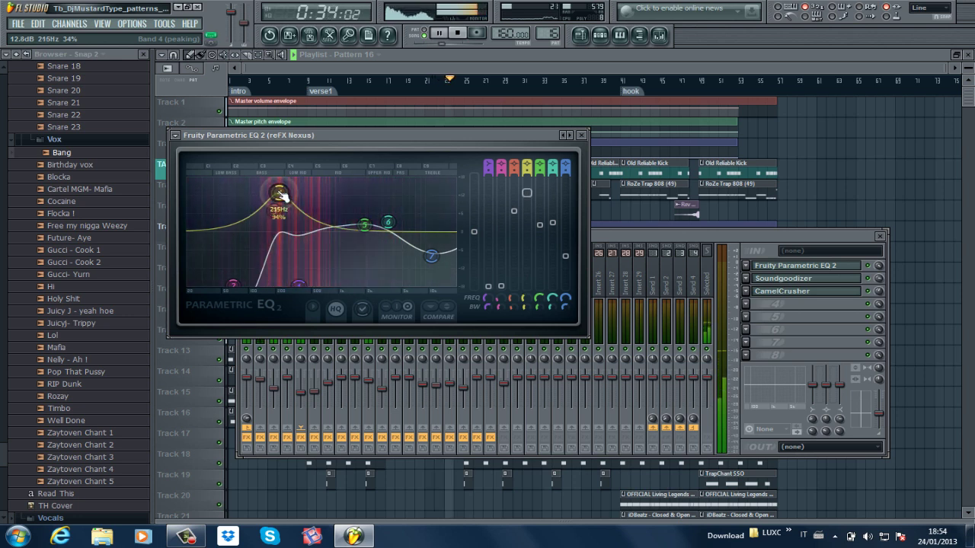
scroll(281, 194, "down", 6)
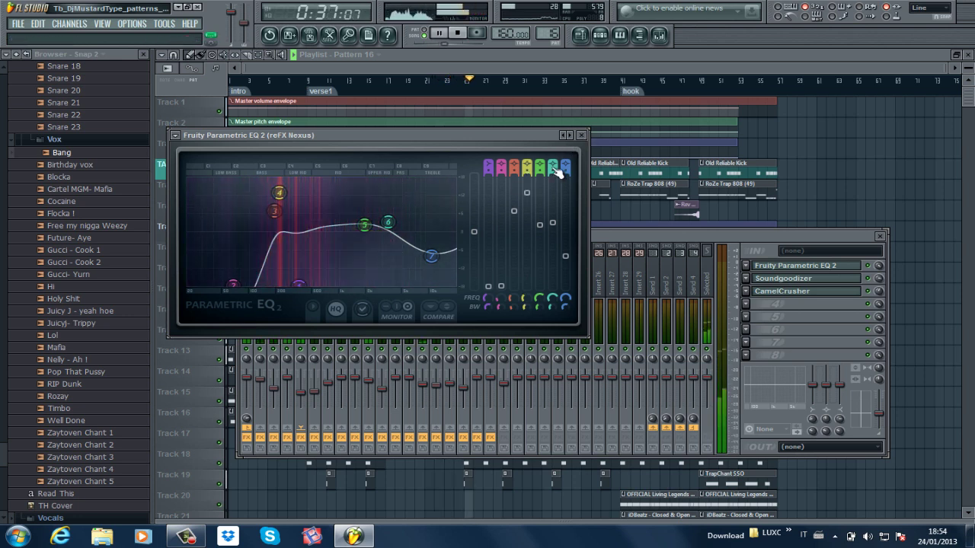
left_click(581, 135)
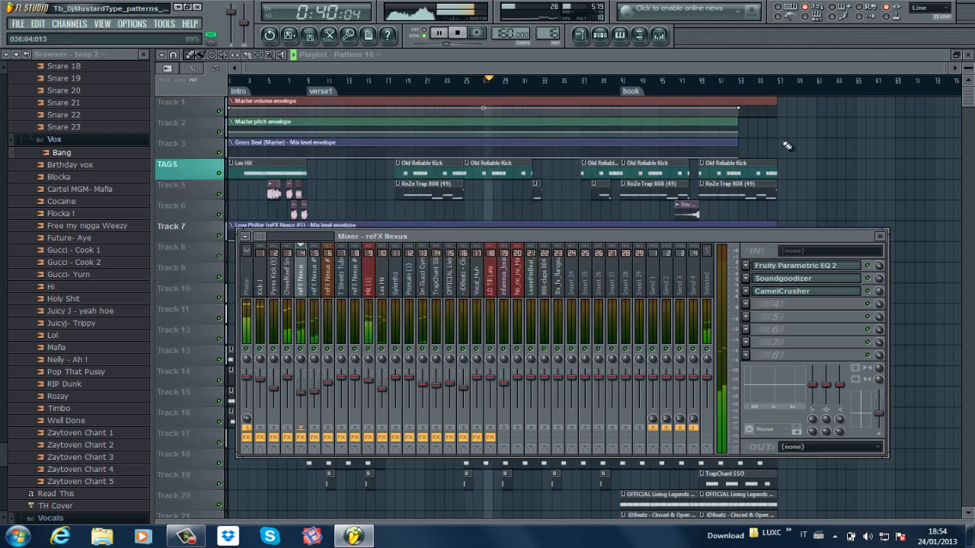
- Close the mixer, stop playback once the song has played through, and save the project
left_click(880, 237)
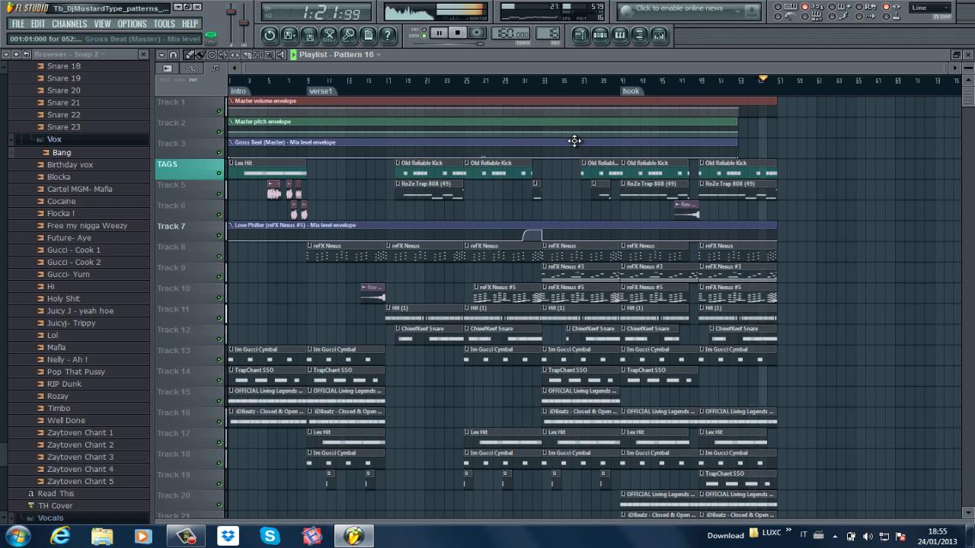
key("space")
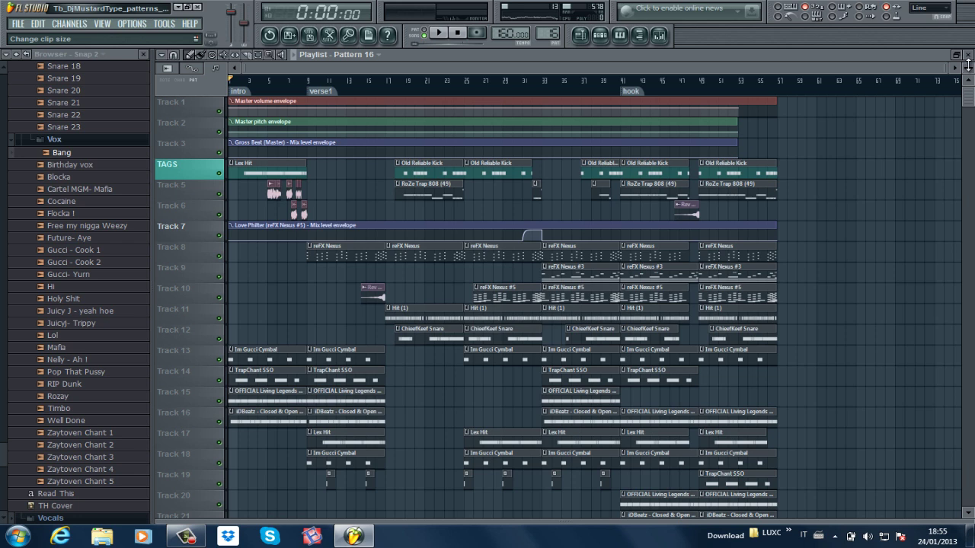
key("ctrl+s")
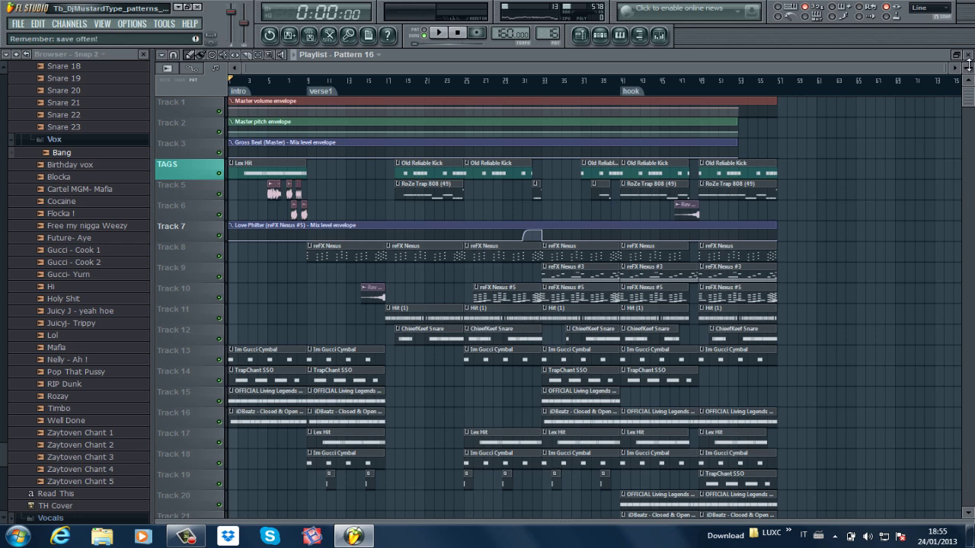